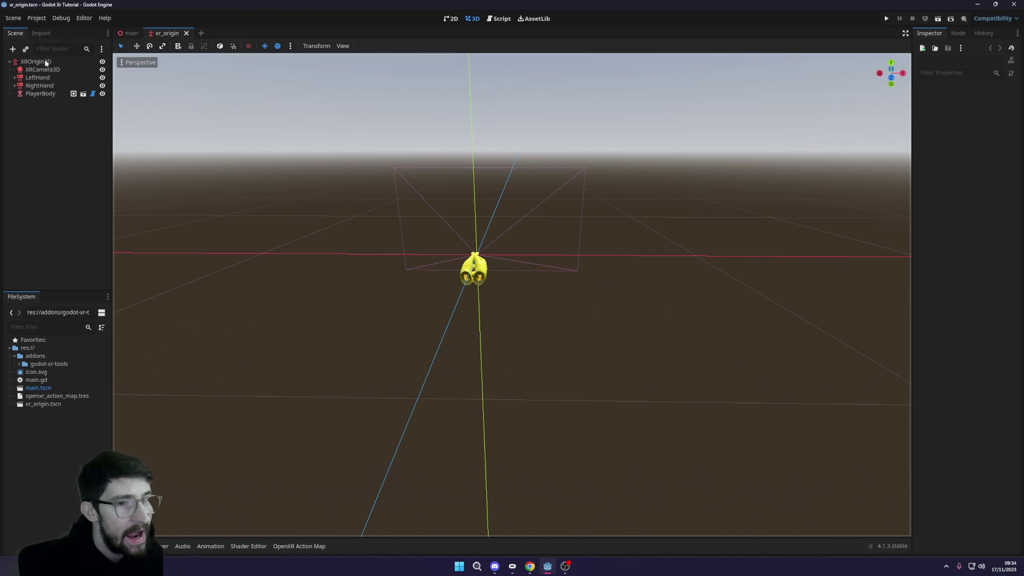
Step: Instantiate the function_pickup.tscn scene as a child of the LeftHand controller in the xr_origin scene
left_click(38, 77)
left_click(14, 78)
left_click(19, 102)
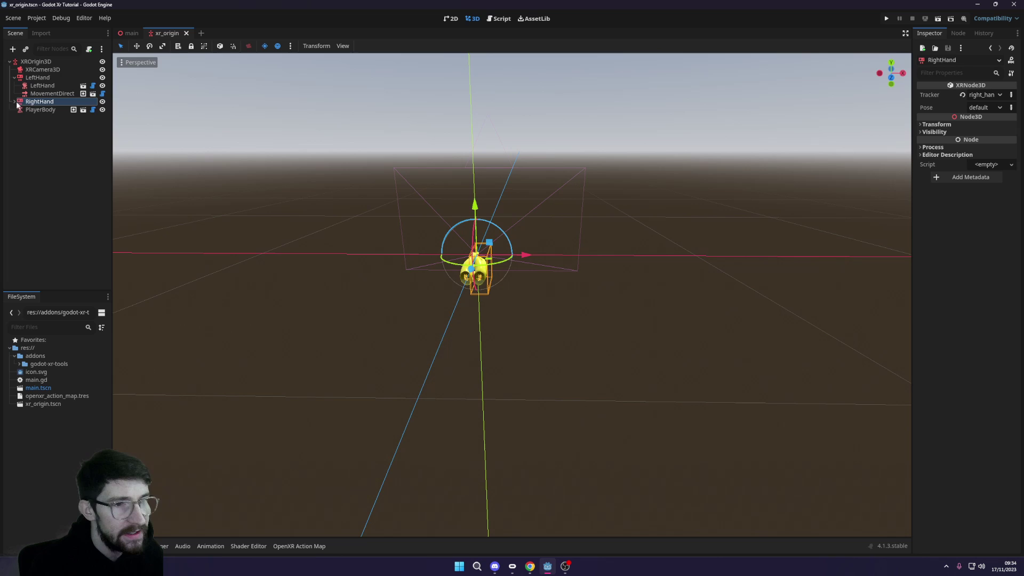
left_click(15, 102)
left_click(38, 78)
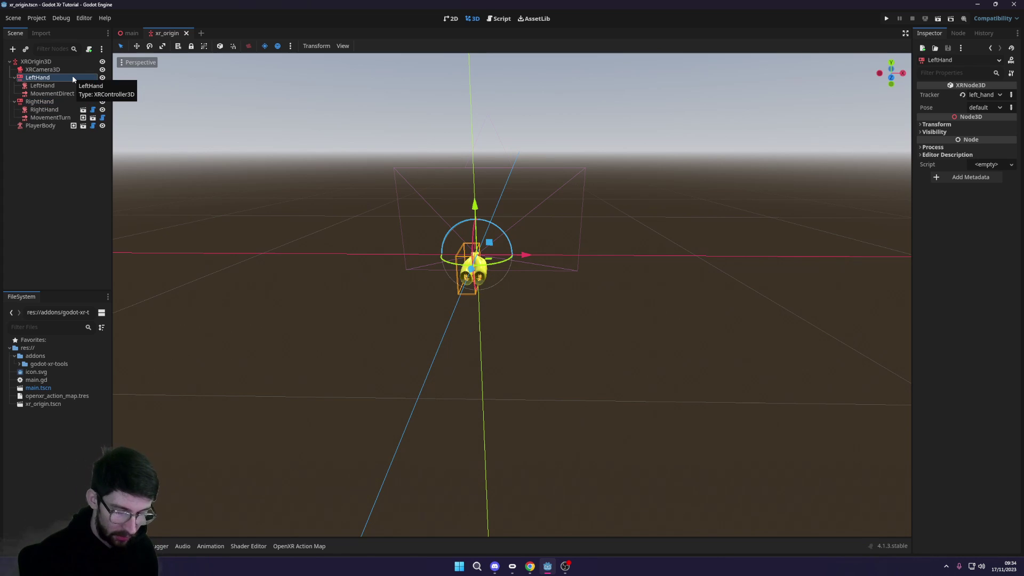
key("ctrl+shift+a")
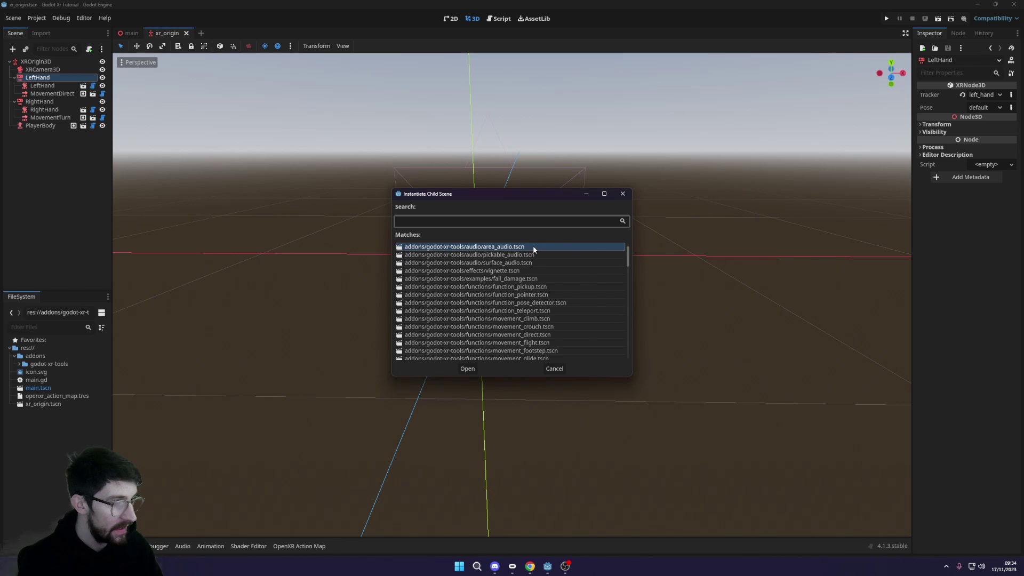
type("function_")
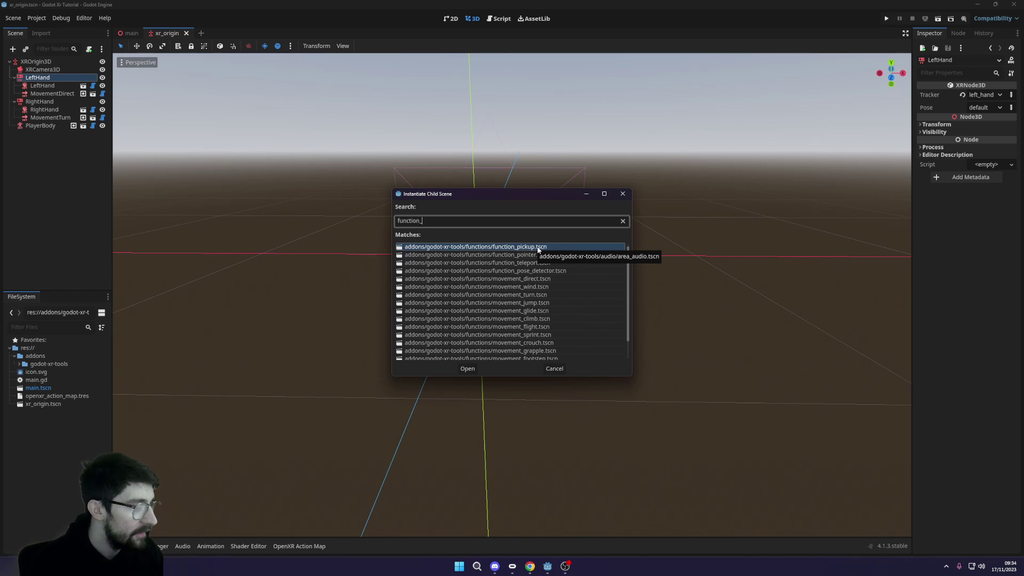
type("pick")
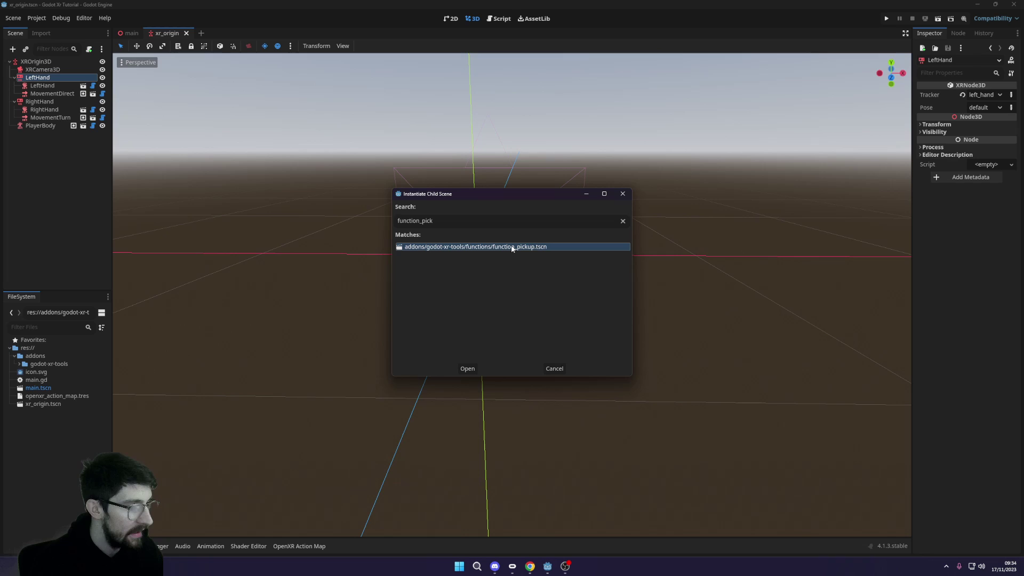
double_click(512, 247)
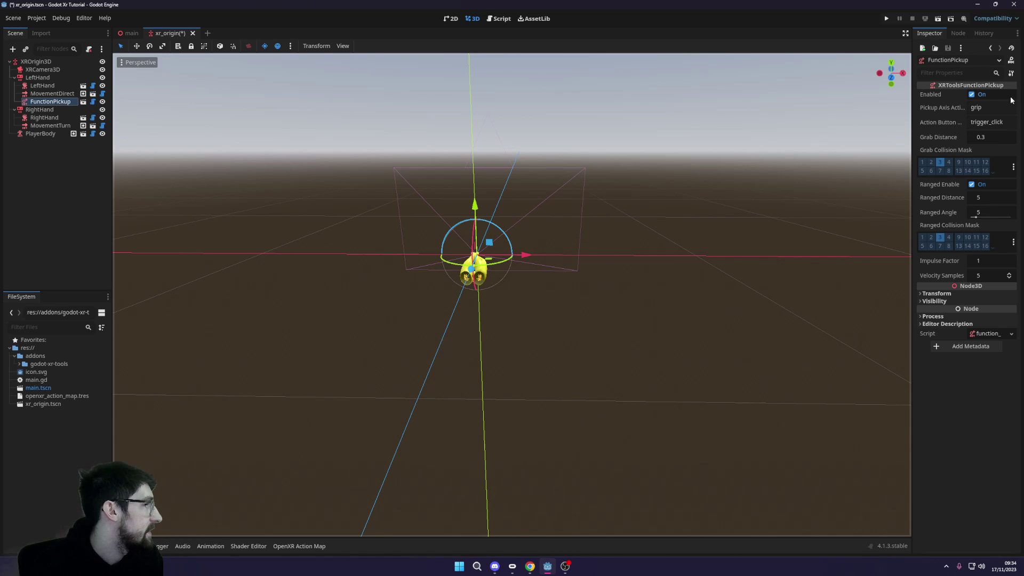
Step: Instantiate function_pickup.tscn as a child of the RightHand controller and save the xr_origin scene
left_click(25, 110)
key("ctrl+shift+a")
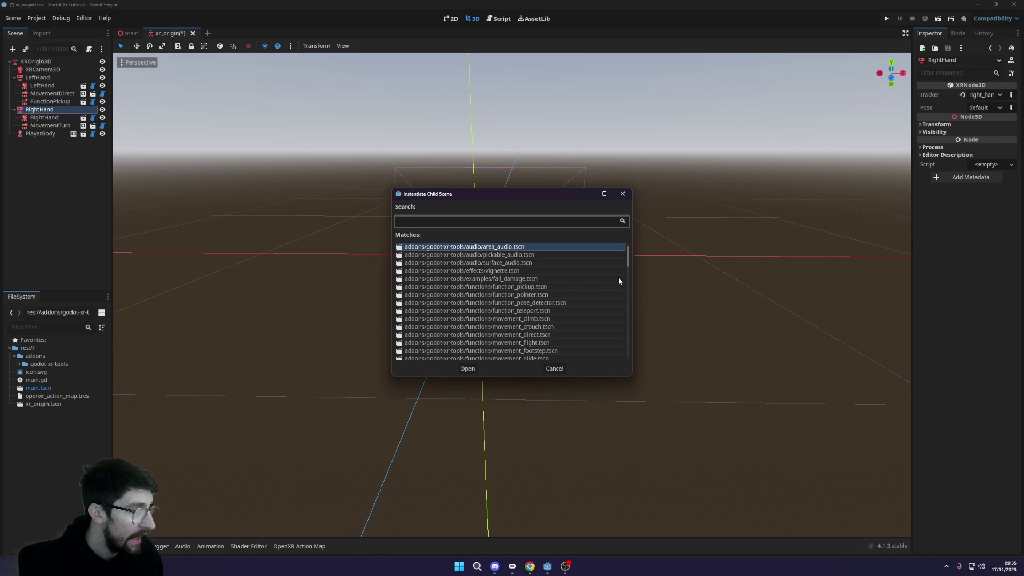
left_click(526, 295)
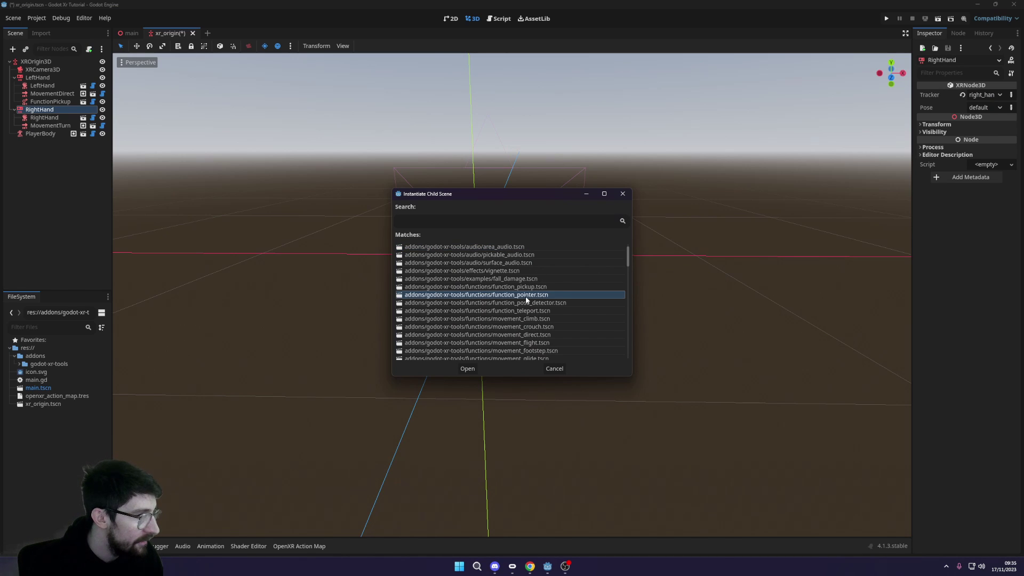
left_click(531, 287)
double_click(530, 287)
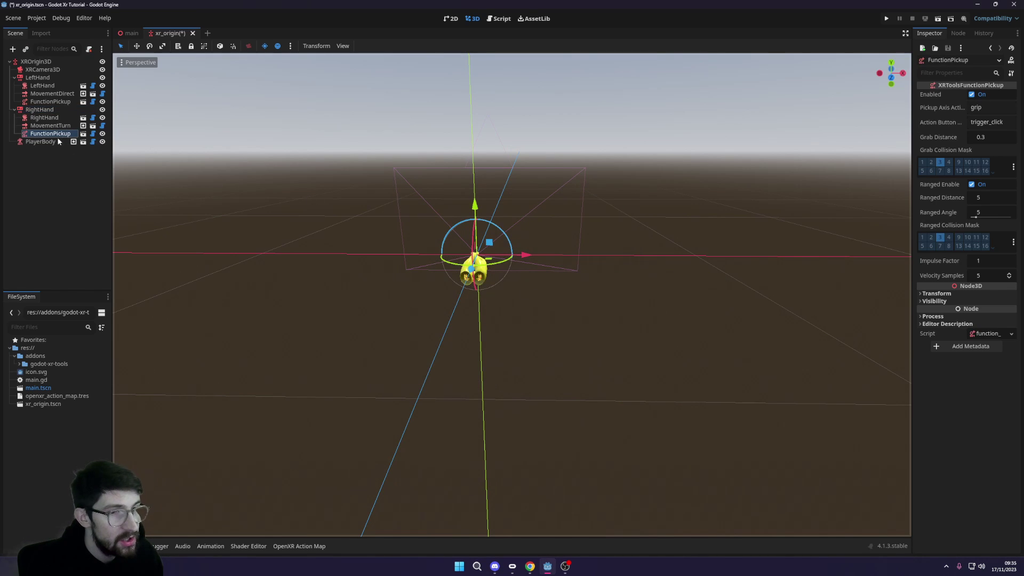
left_click(36, 165)
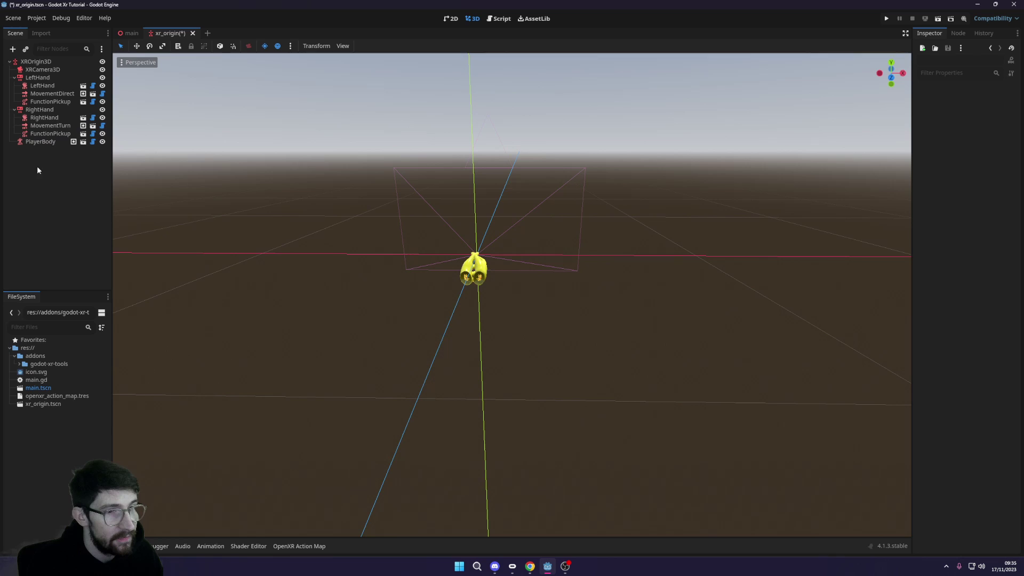
key("ctrl+s")
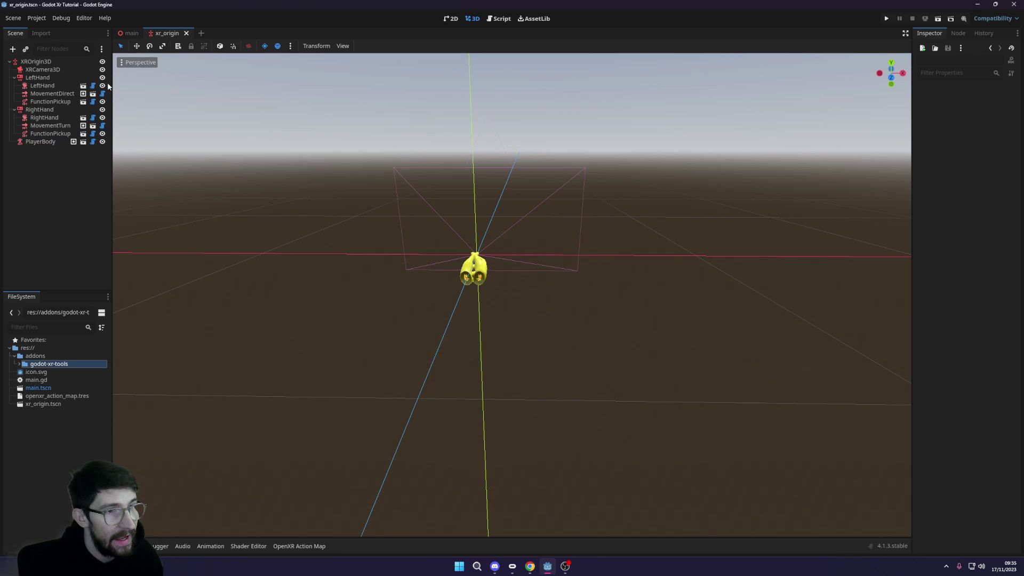
Step: Switch to the main scene and add a MeshInstance3D node under Main
left_click(128, 34)
middle_click_drag(628, 276, 649, 273)
middle_click_drag(416, 221, 498, 254)
scroll(515, 244, "up", 5)
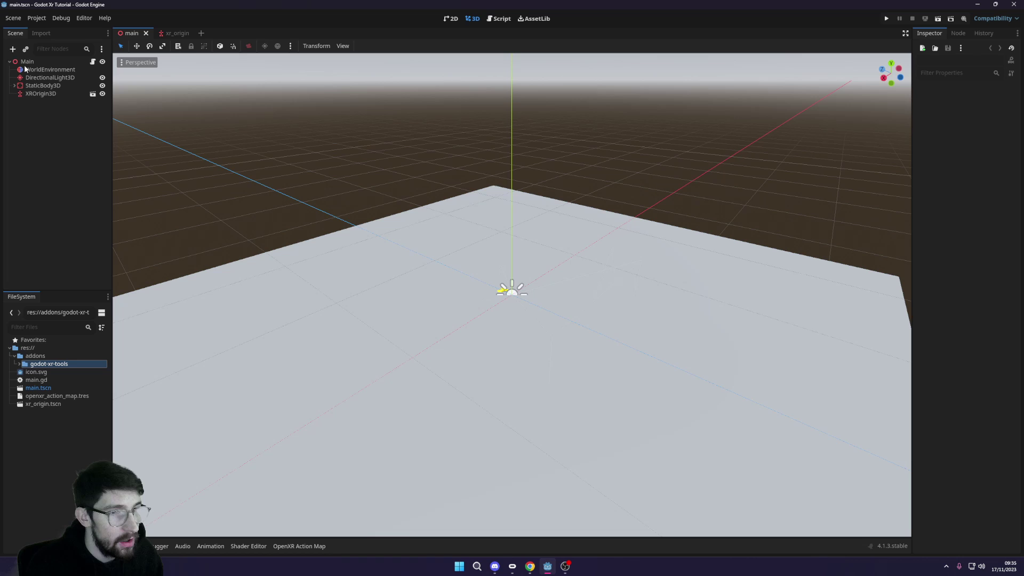
key("ctrl+a")
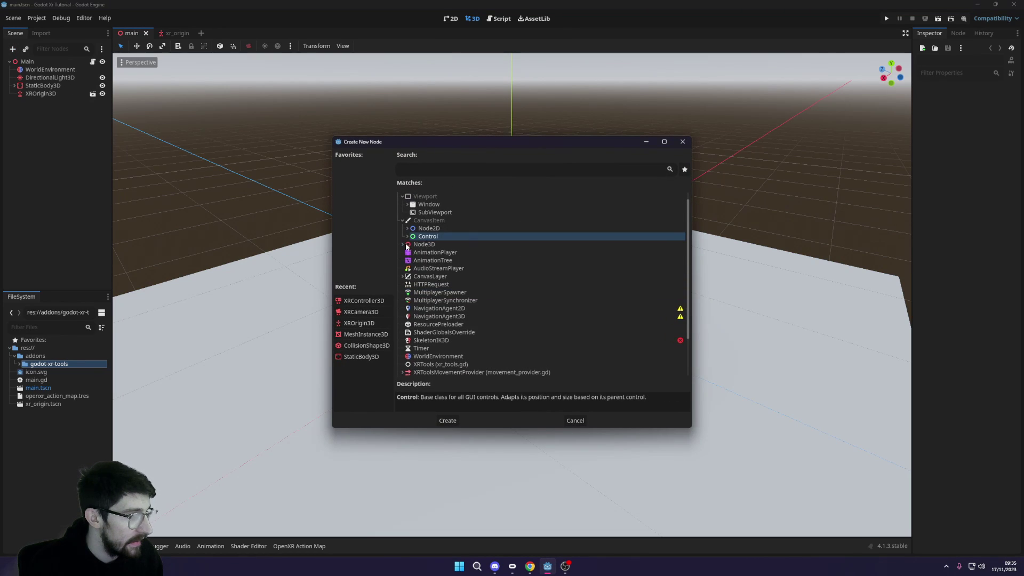
double_click(366, 334)
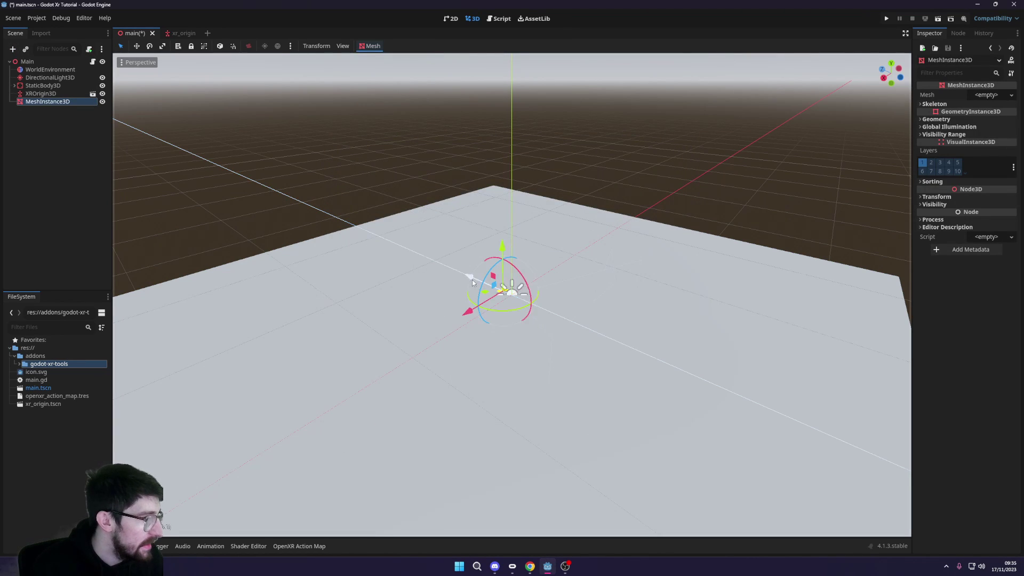
Step: Move the new mesh instance along its Z axis, away from the XR origin in front of the player
mouse_move(472, 280)
left_mouse_down()
mouse_move(456, 273)
mouse_move(467, 276)
left_mouse_up()
scroll(453, 274, "up", 18)
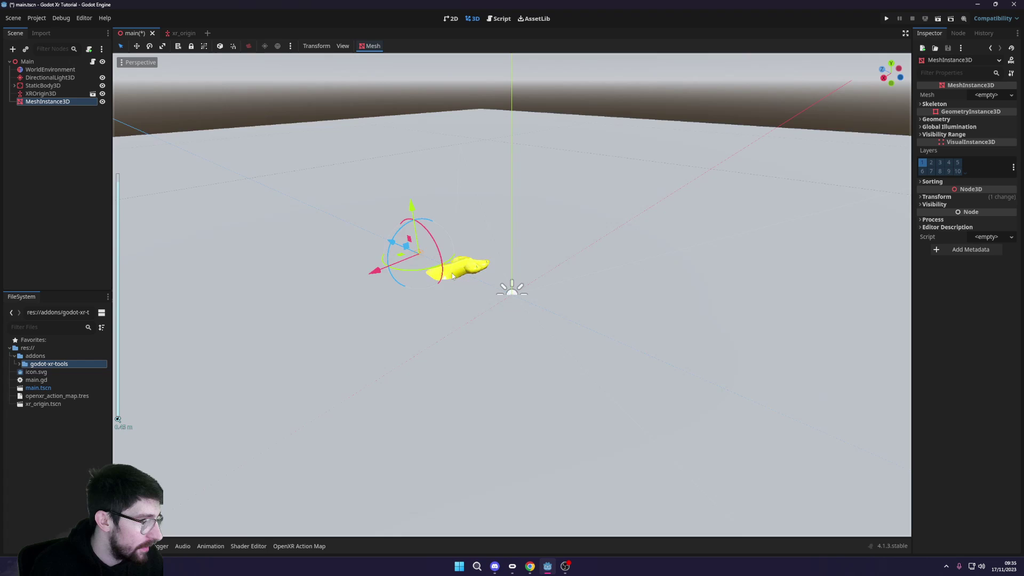
scroll(452, 275, "down", 6)
middle_click_drag(452, 275, 591, 321, "shift")
left_click_drag(535, 298, 533, 298)
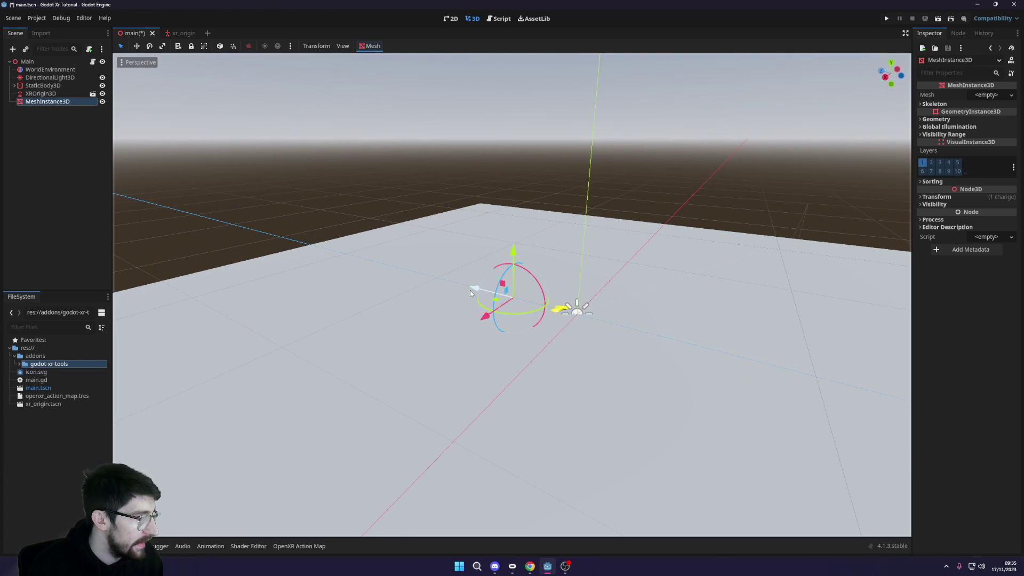
middle_click_drag(469, 290, 761, 306)
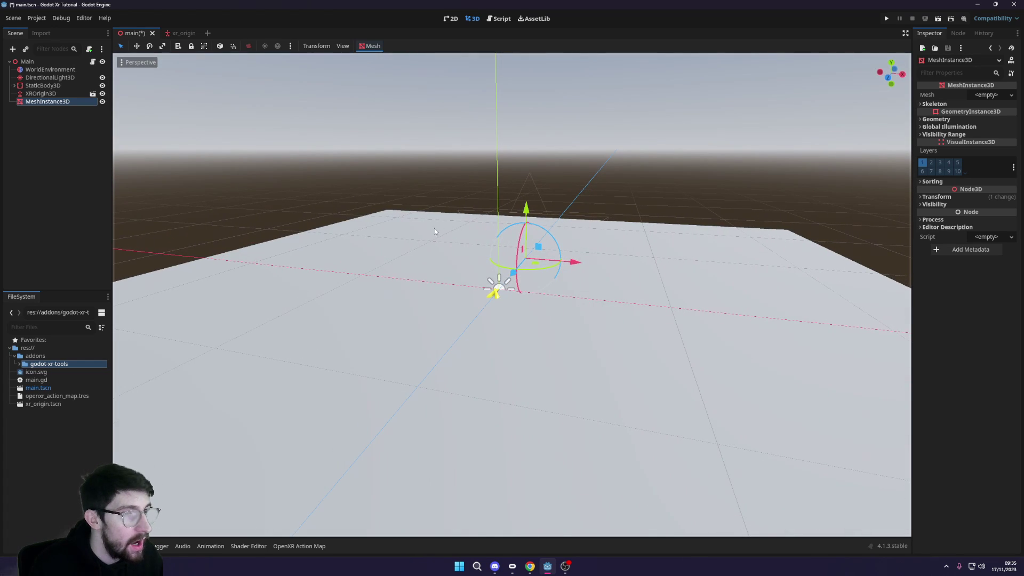
Step: Assign a new BoxMesh to the mesh instance and raise the box so its whole height stands above the floor
left_click(987, 94)
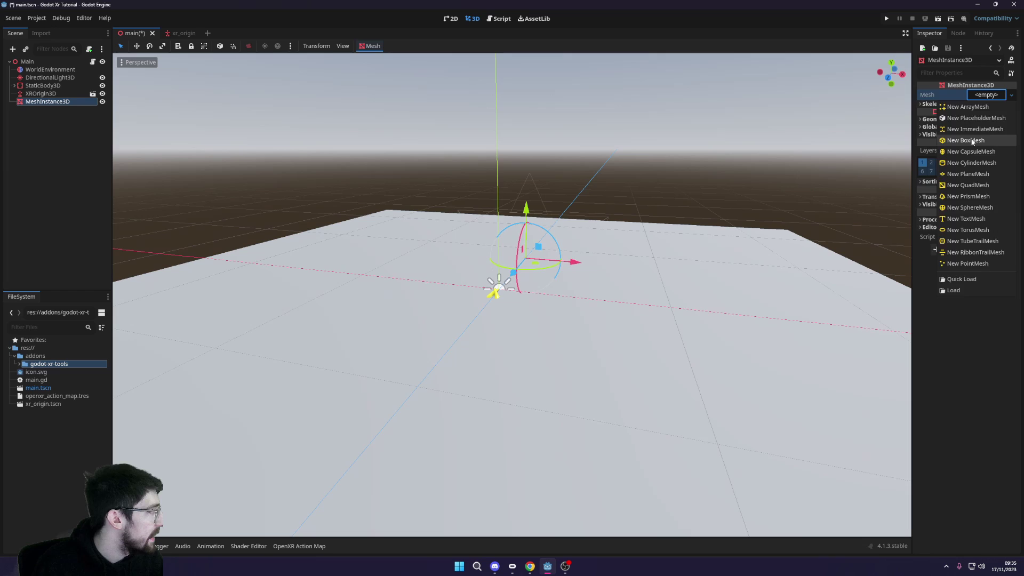
left_click(976, 140)
left_click(992, 103)
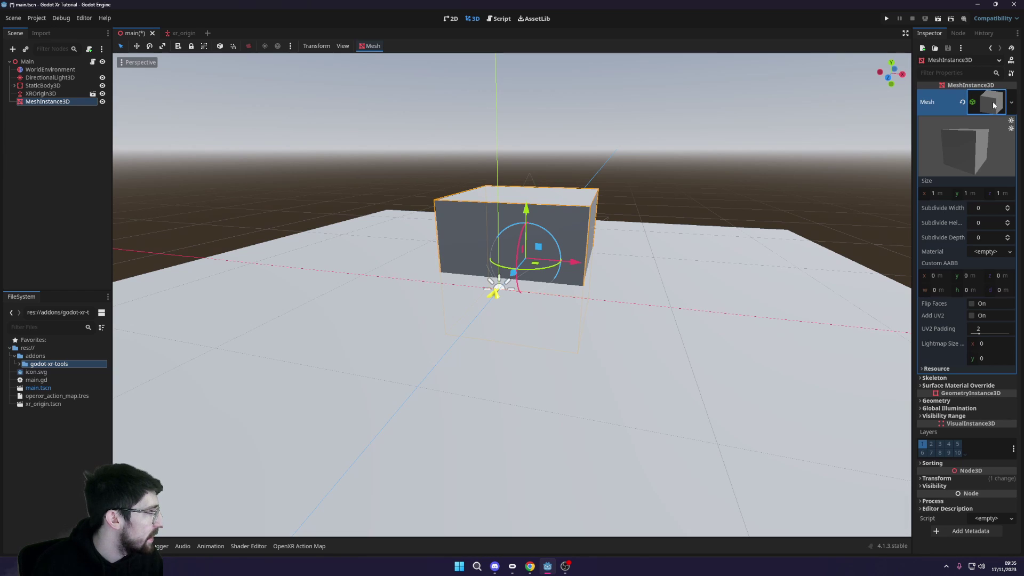
left_click(948, 193)
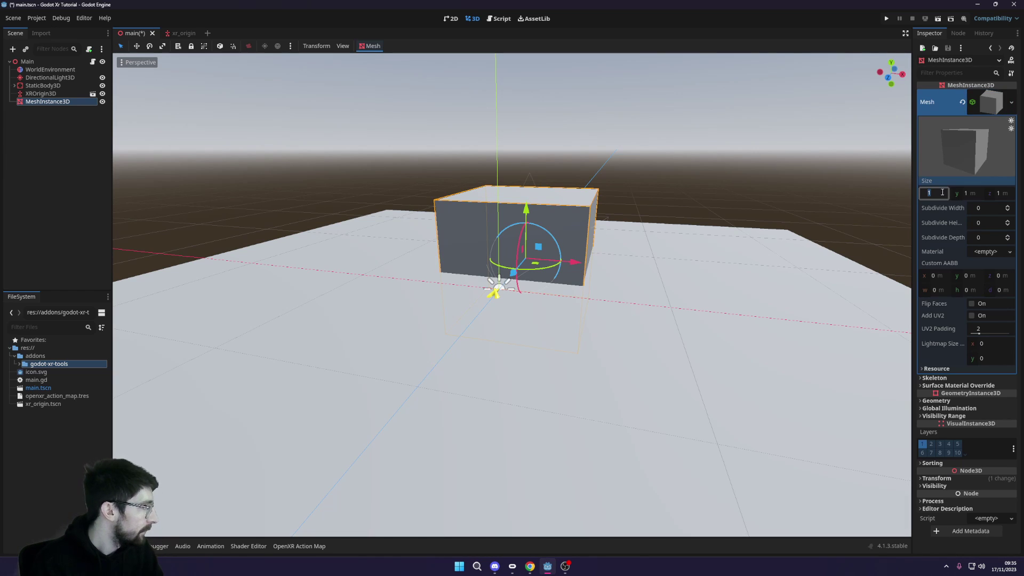
left_click_drag(526, 209, 534, 141)
Step: Set the box mesh's Z size to 0.5 m
left_click(933, 193)
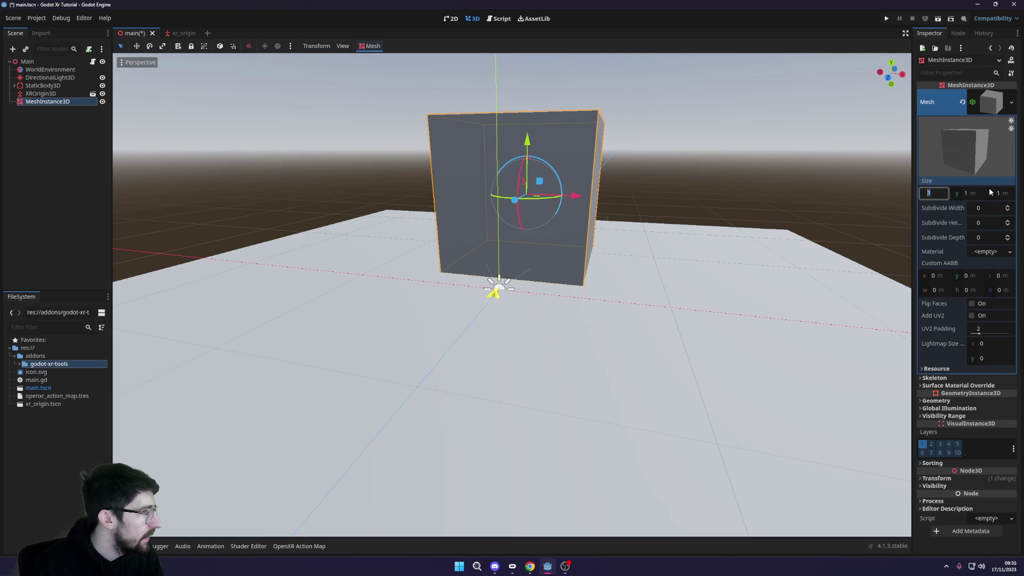
scroll(616, 213, "down", 3)
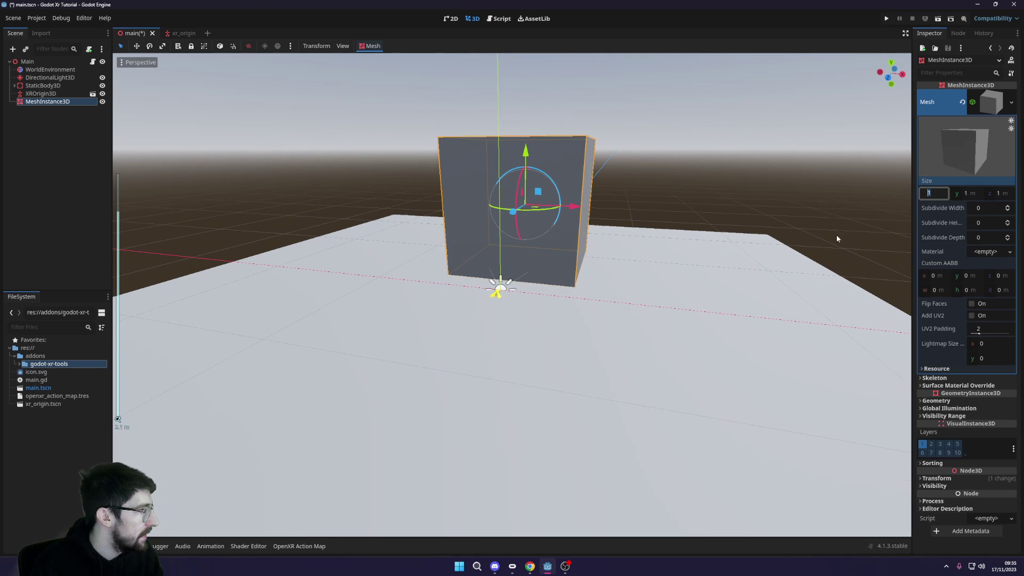
left_click(996, 194)
type("0.5")
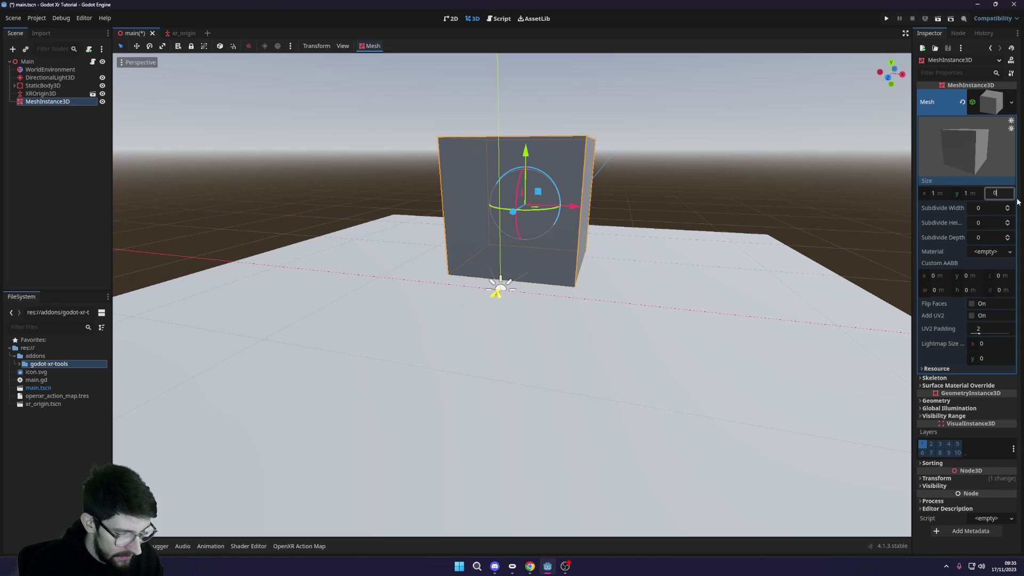
key("Return")
key("Return")
left_click(974, 194)
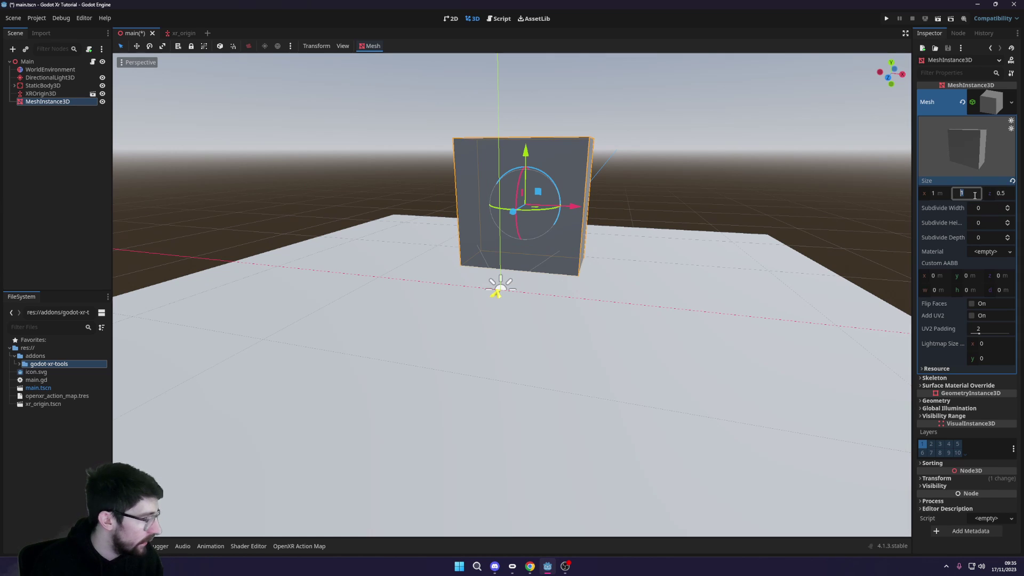
Step: Give the box mesh a new StandardMaterial3D and expand the material's properties
middle_click_drag(613, 179, 662, 243)
scroll(559, 200, "down", 2)
scroll(616, 248, "up", 4)
left_click(752, 198)
left_click_drag(662, 244, 603, 309, "shift")
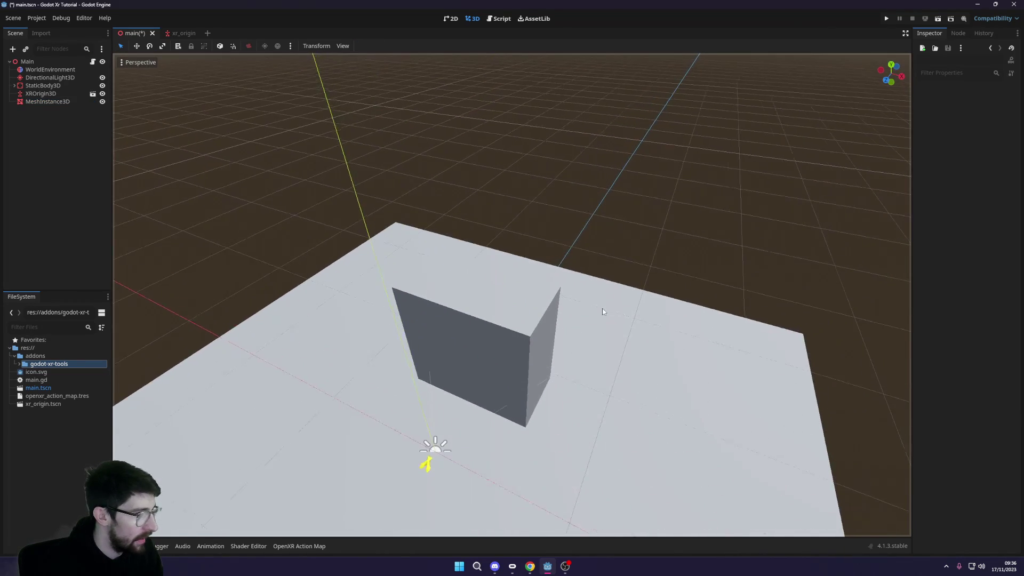
scroll(603, 309, "up", 7)
left_click(532, 301)
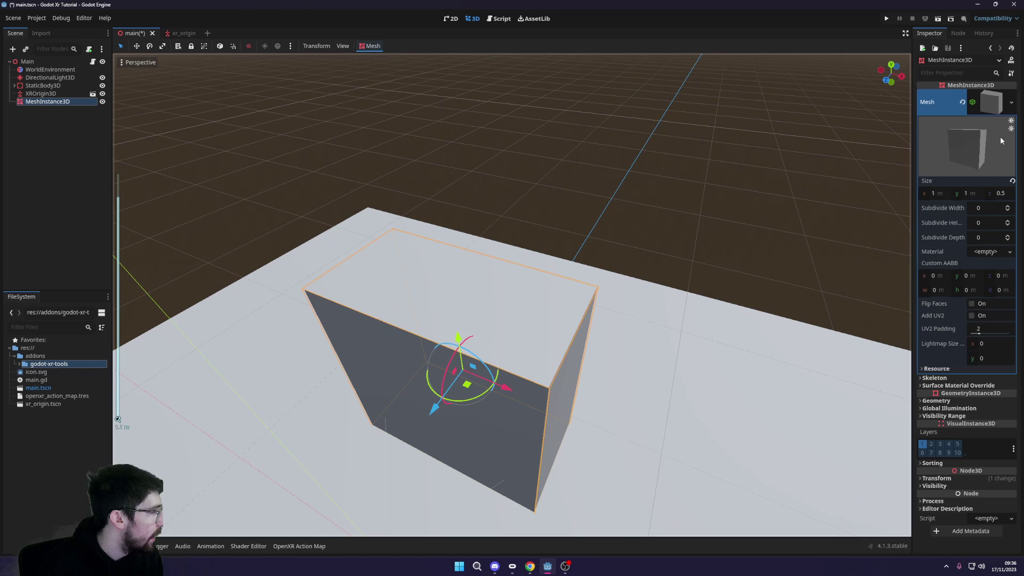
left_click(987, 252)
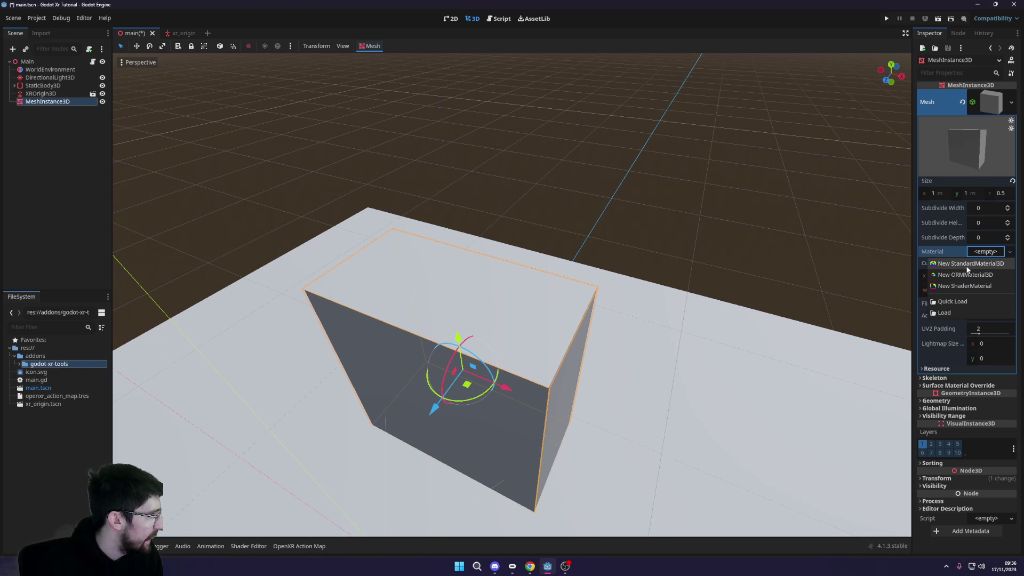
left_click(970, 265)
left_click(979, 270)
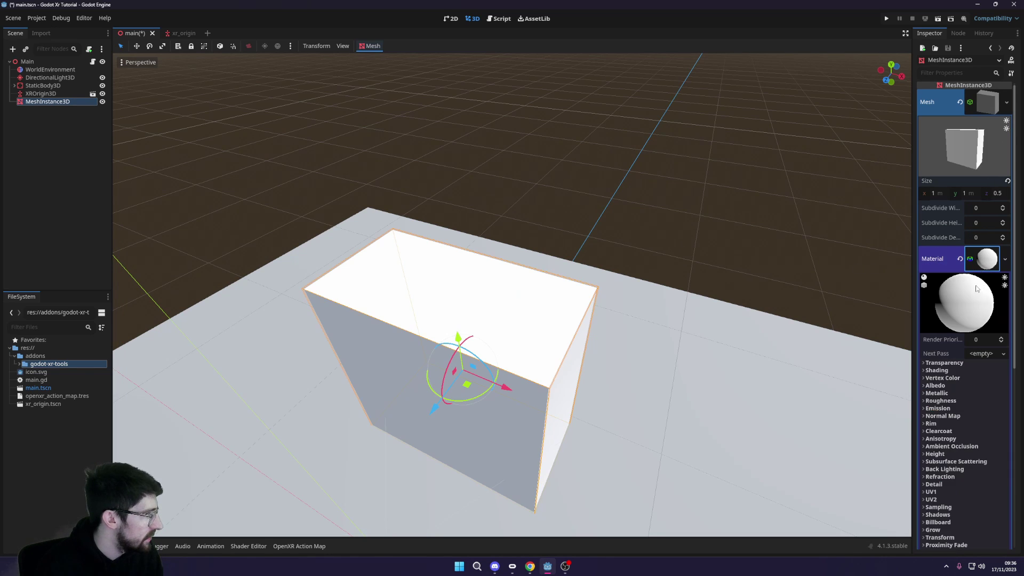
Step: Set the box material's albedo colour to mid grey 767676 and save the main scene
scroll(976, 291, "down", 4)
scroll(948, 312, "up", 2)
left_click(951, 261)
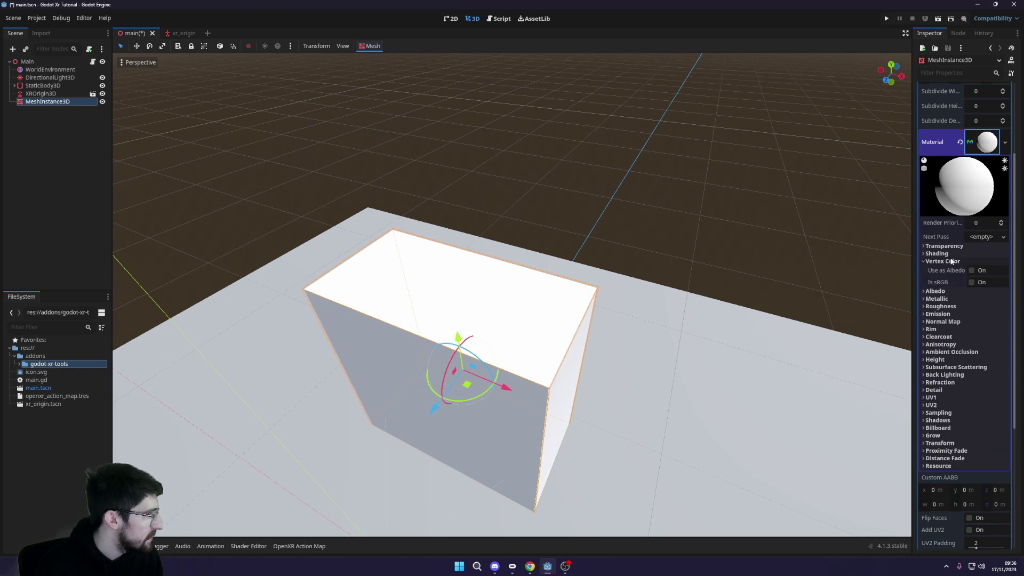
left_click(938, 291)
left_click(984, 301)
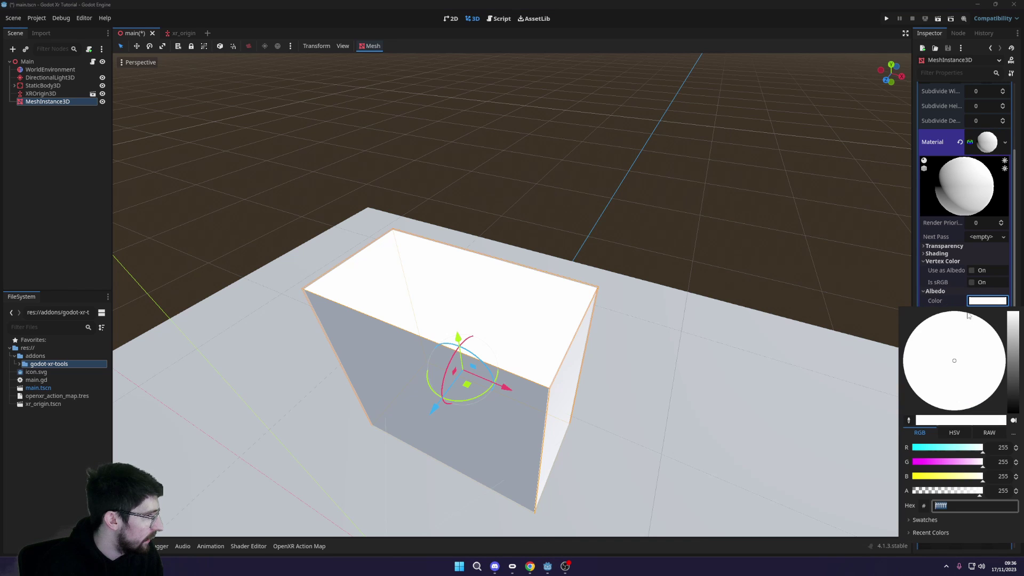
left_click_drag(1013, 315, 1014, 365)
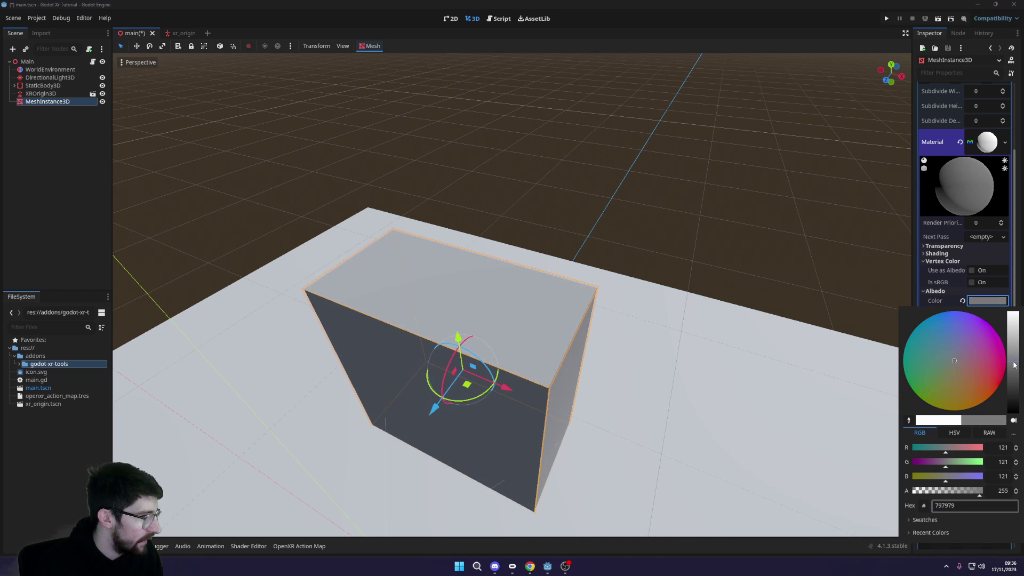
left_click(697, 252)
middle_click_drag(697, 277, 648, 275)
scroll(534, 274, "down", 6)
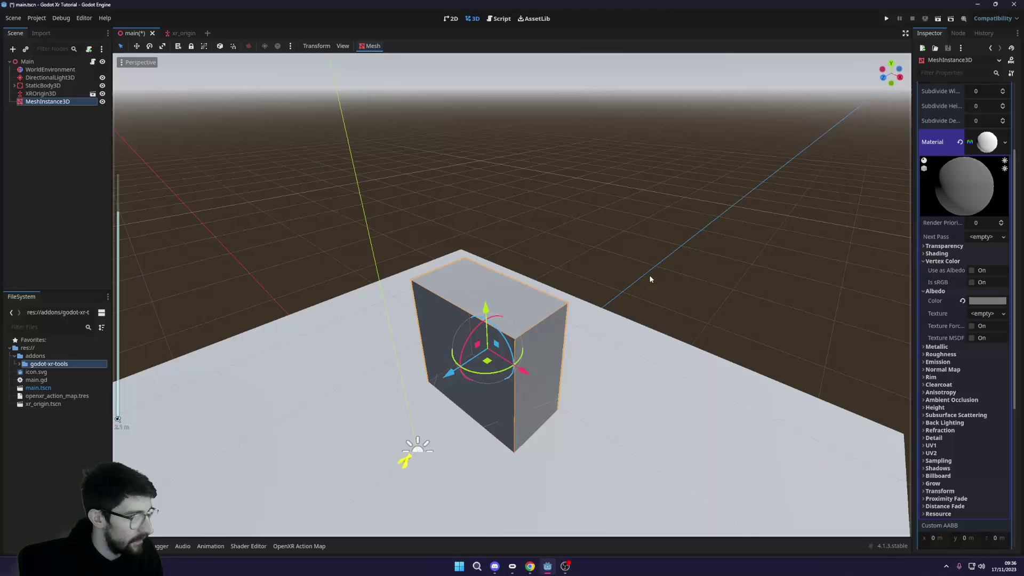
key("ctrl+s")
Step: Add a StaticBody3D node as a child of the box's MeshInstance3D
left_click(40, 101)
key("ctrl+a")
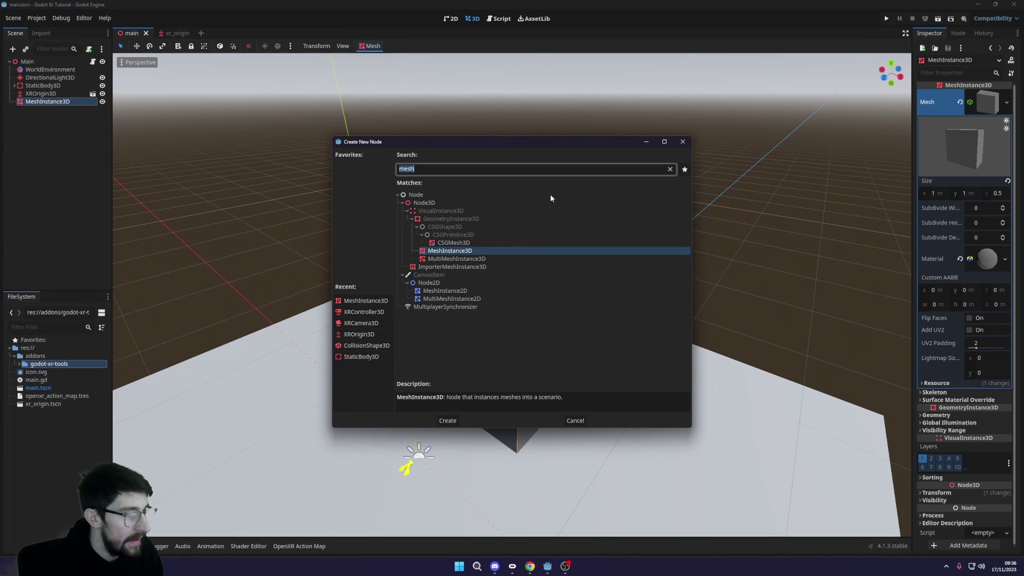
type("collis")
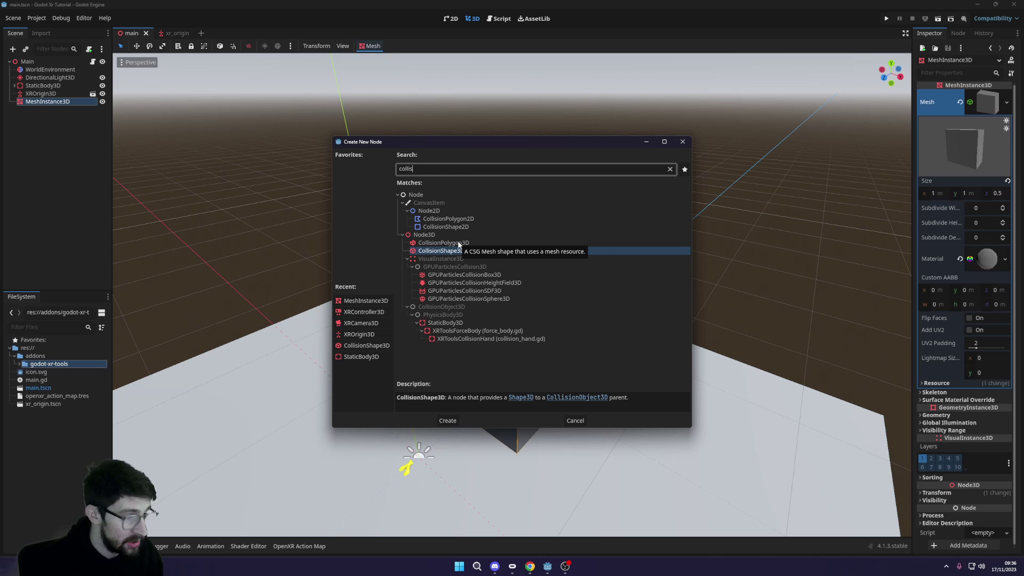
key("ctrl+a")
type("stat")
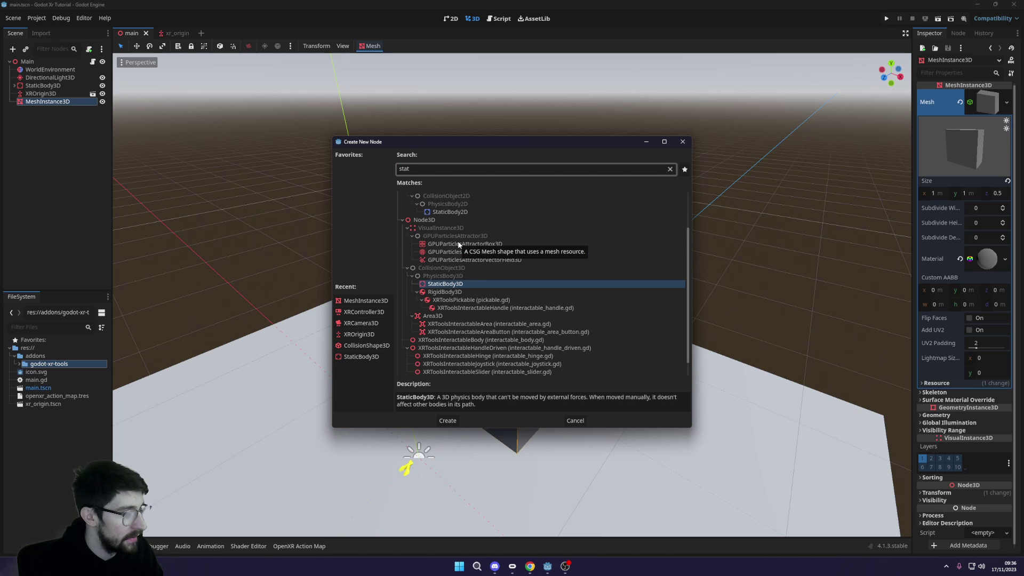
key("Return")
Step: Add a CollisionShape3D node under the box's new StaticBody3D and select it
key("ctrl+a")
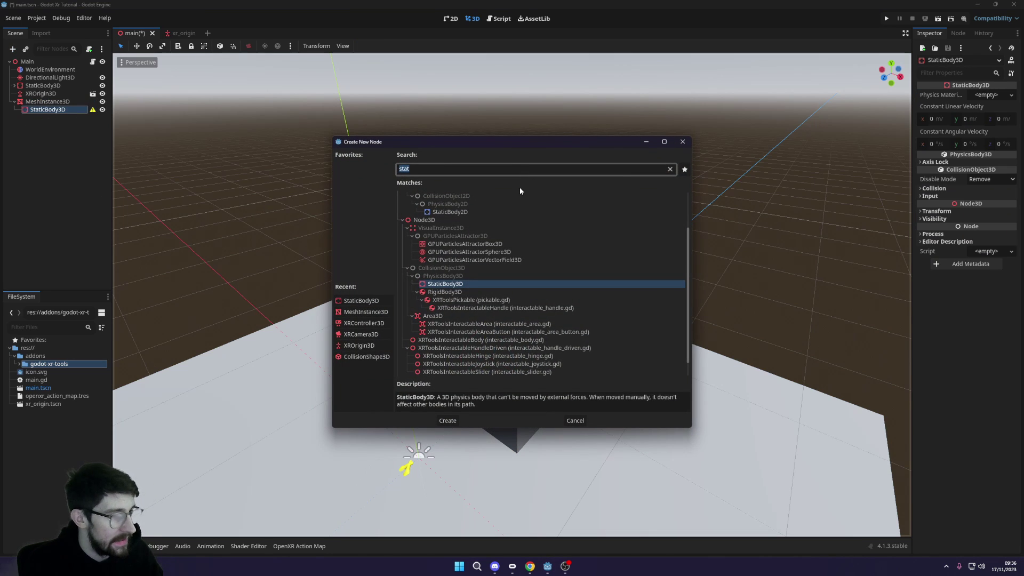
type("collis")
key("Return")
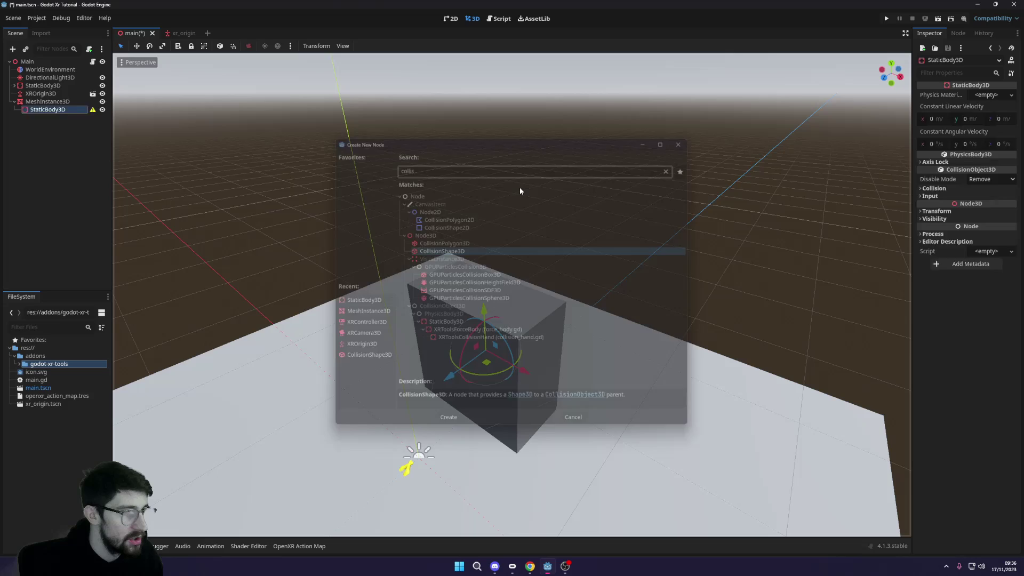
left_click(76, 142)
left_click(63, 119)
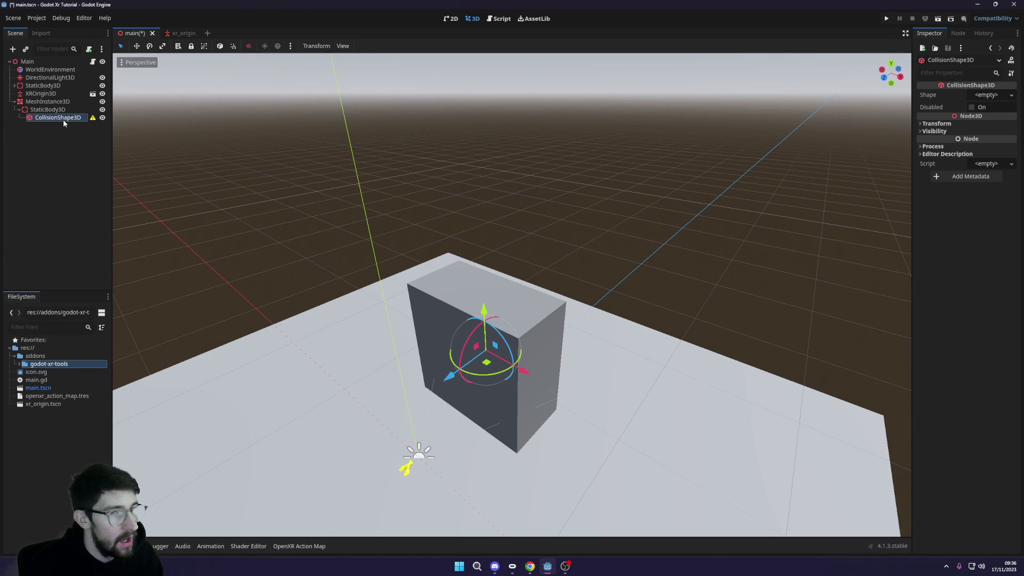
Step: Give the box's collision shape a new BoxShape3D with a Z size of 0.5 m
left_click(999, 96)
left_click(978, 118)
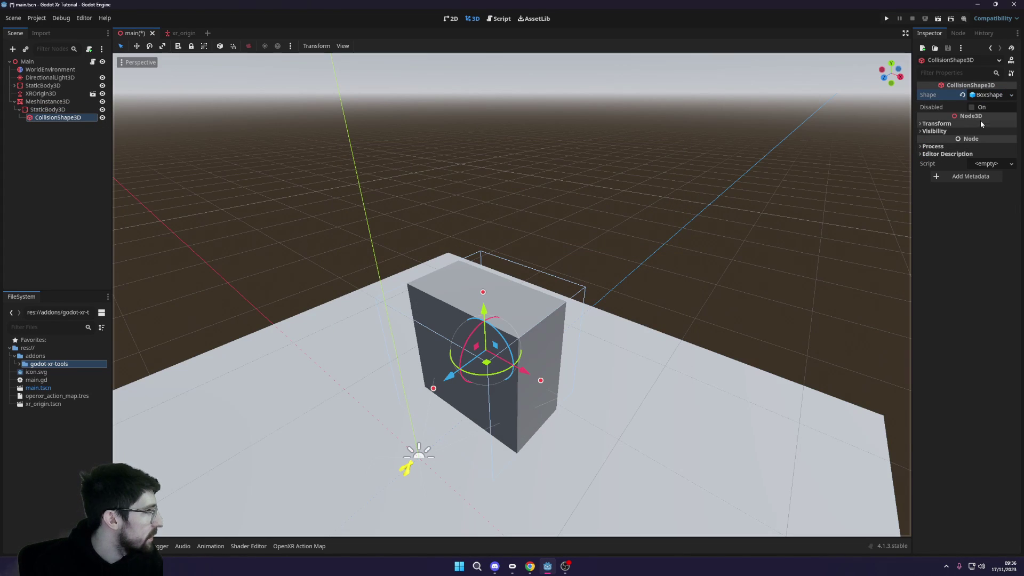
left_click(1005, 119)
type("0.5")
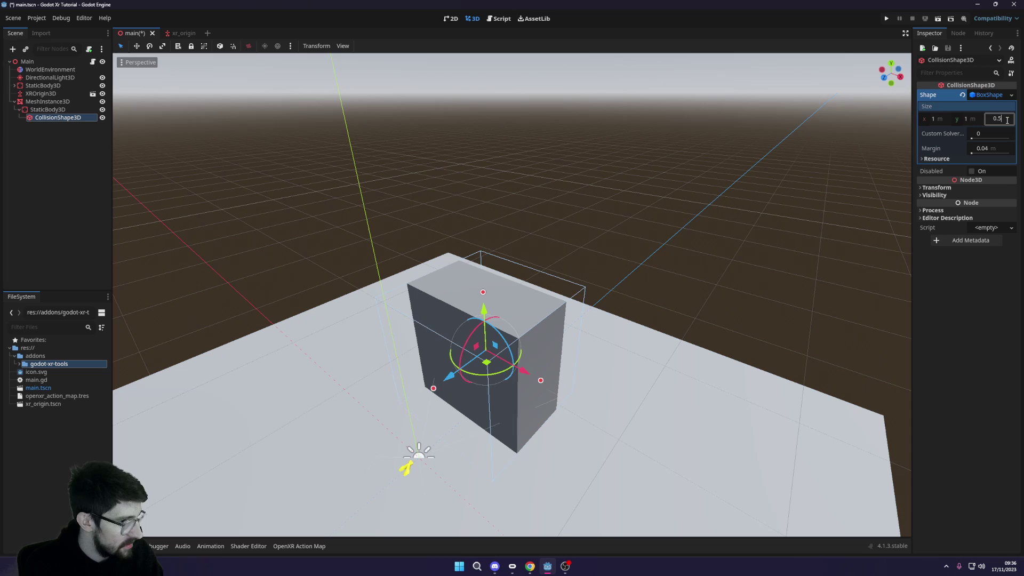
key("Return")
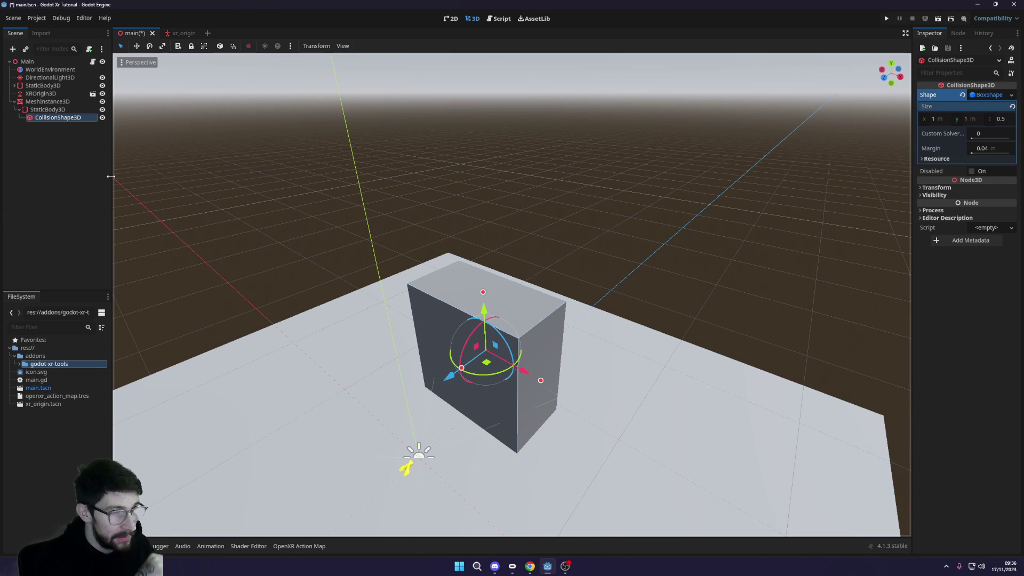
Step: Rename the box's MeshInstance3D node to Table and save the main scene
type("Table")
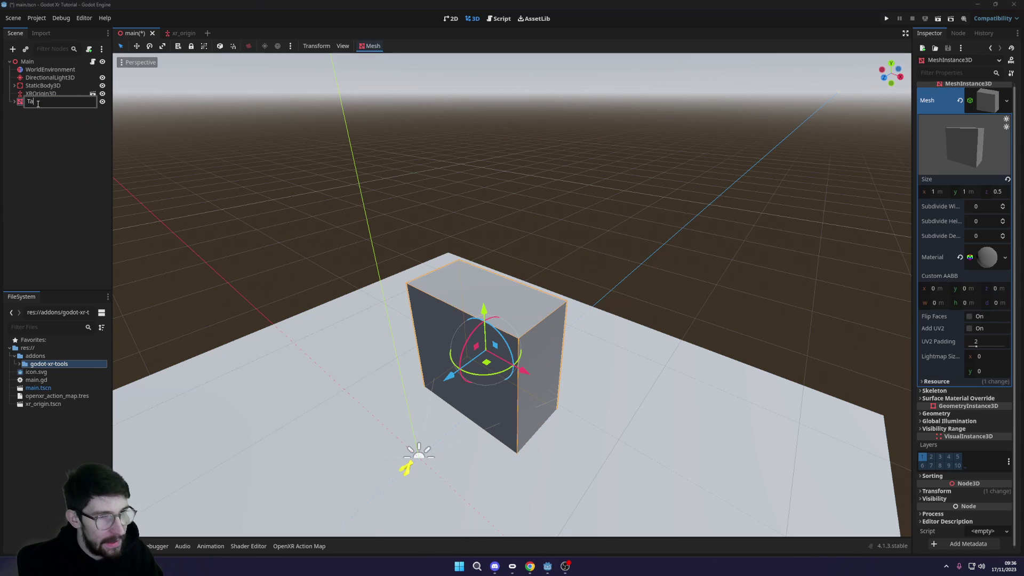
key("Return")
key("ctrl+s")
left_click(42, 128)
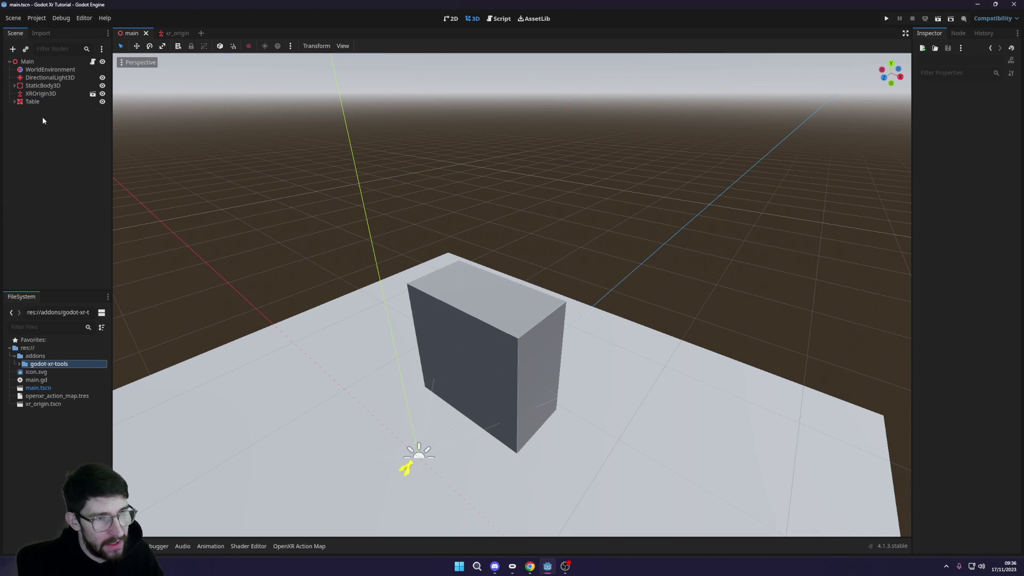
Step: Create a new inherited scene based on res://addons/godot-xr-tools/objects/pickable.tscn
left_click(14, 17)
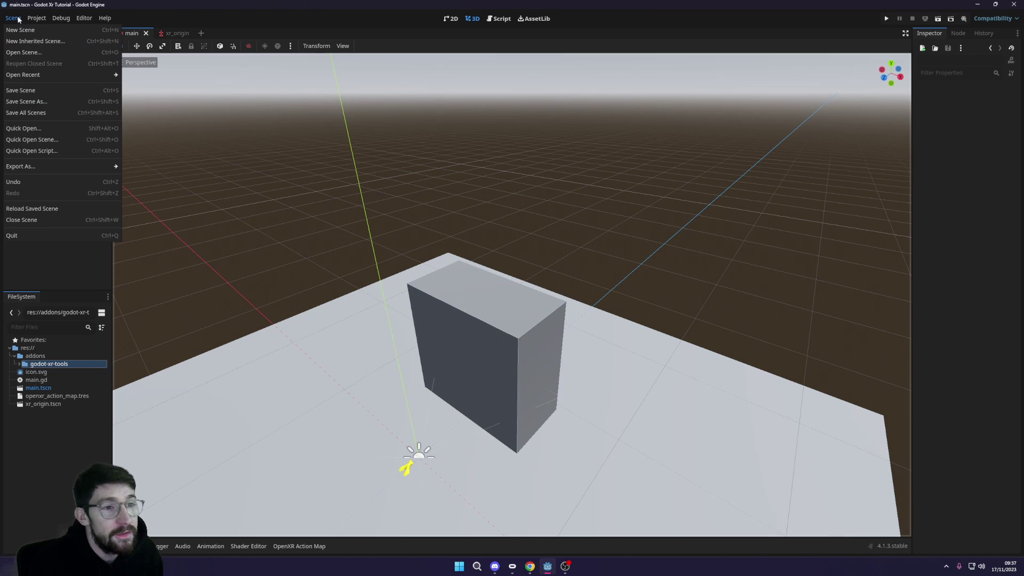
left_click(26, 47)
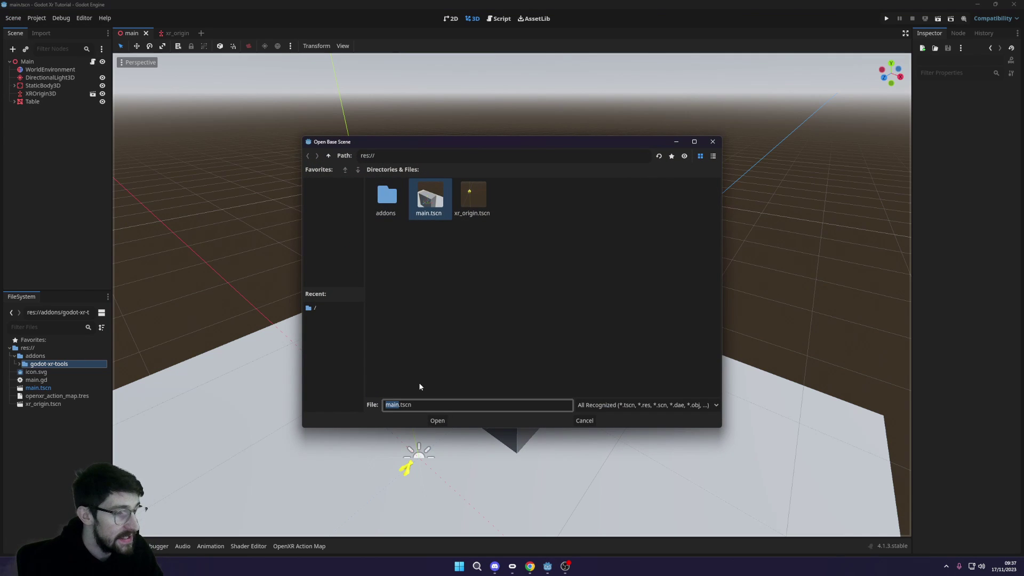
double_click(370, 203)
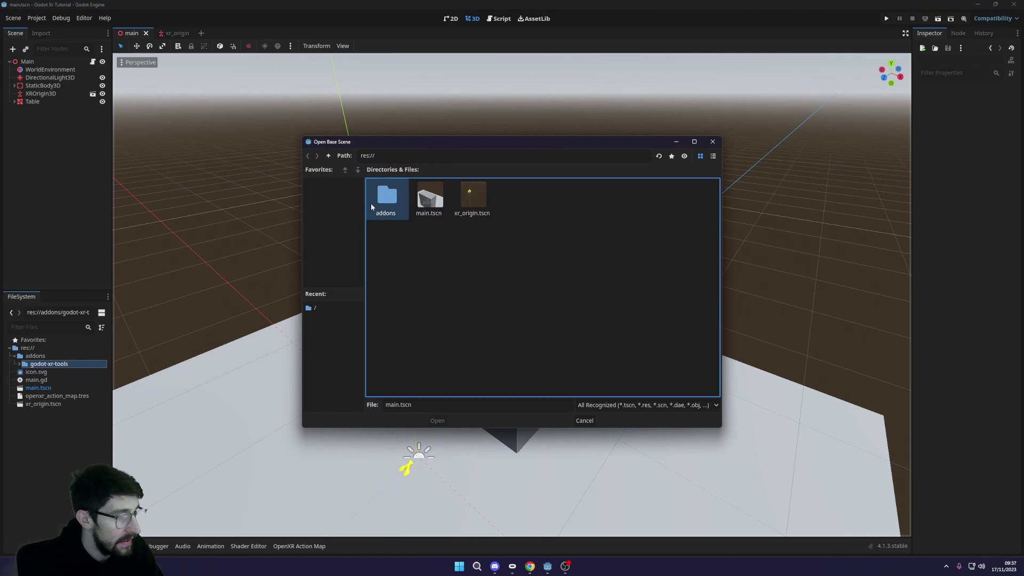
double_click(376, 201)
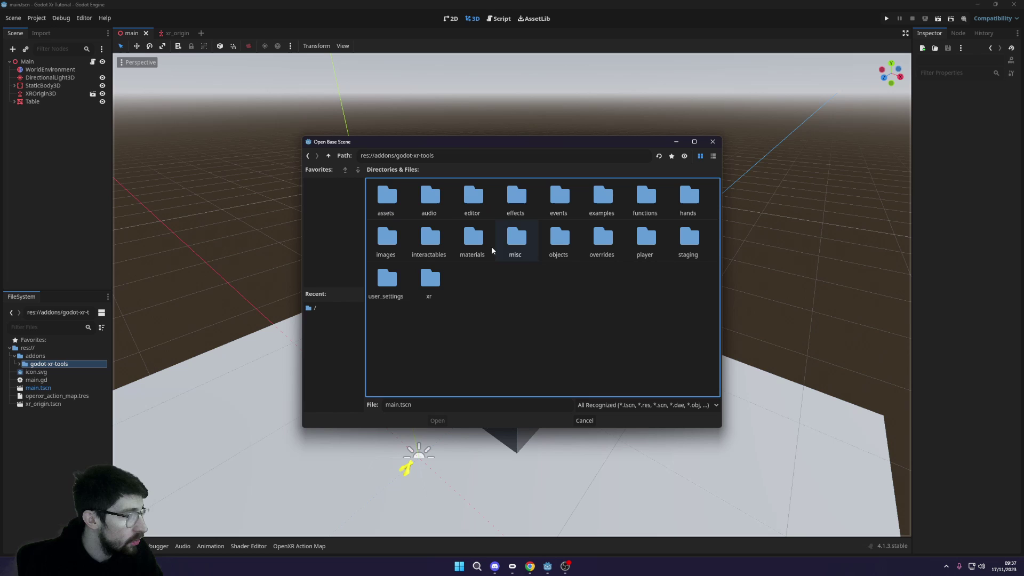
double_click(559, 239)
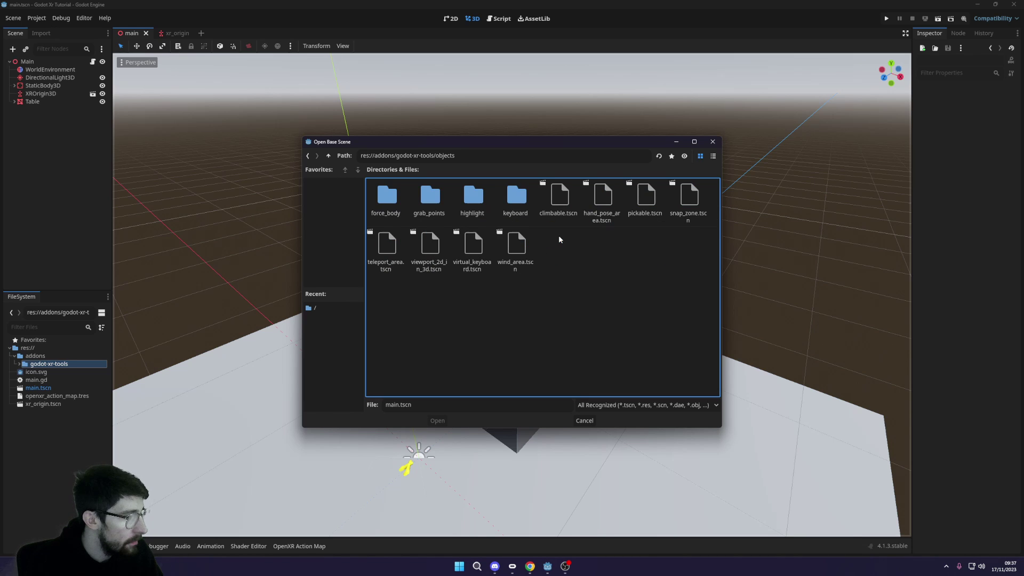
left_click(645, 200)
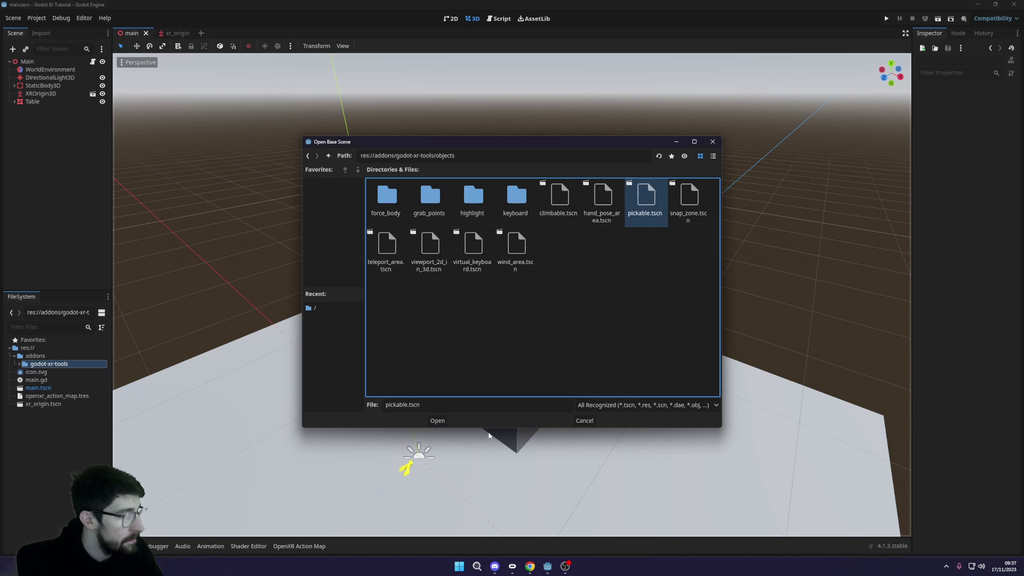
left_click(438, 420)
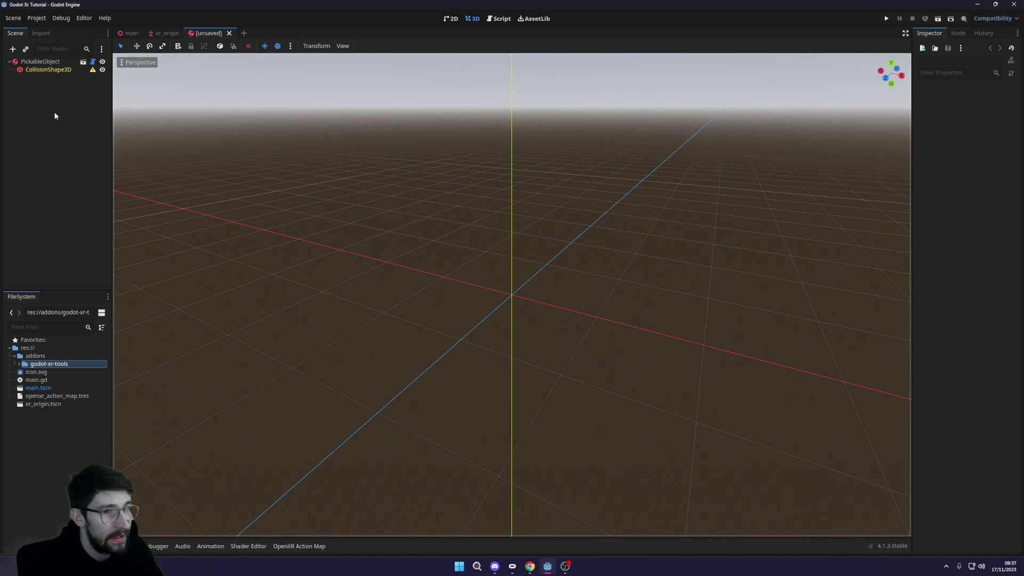
Step: Add a MeshInstance3D node as a child of the PickableObject root
left_click(57, 70)
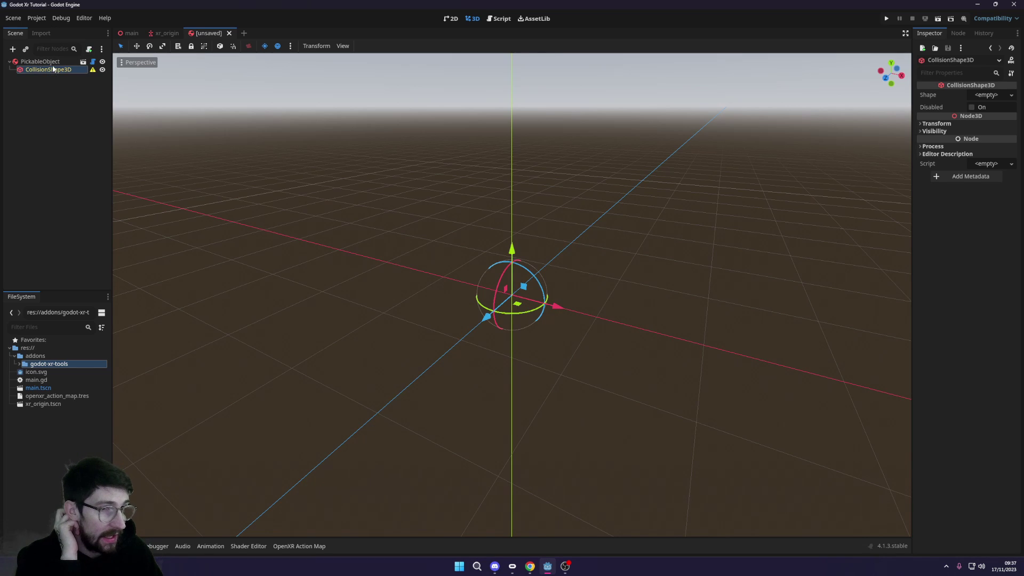
left_click(53, 62)
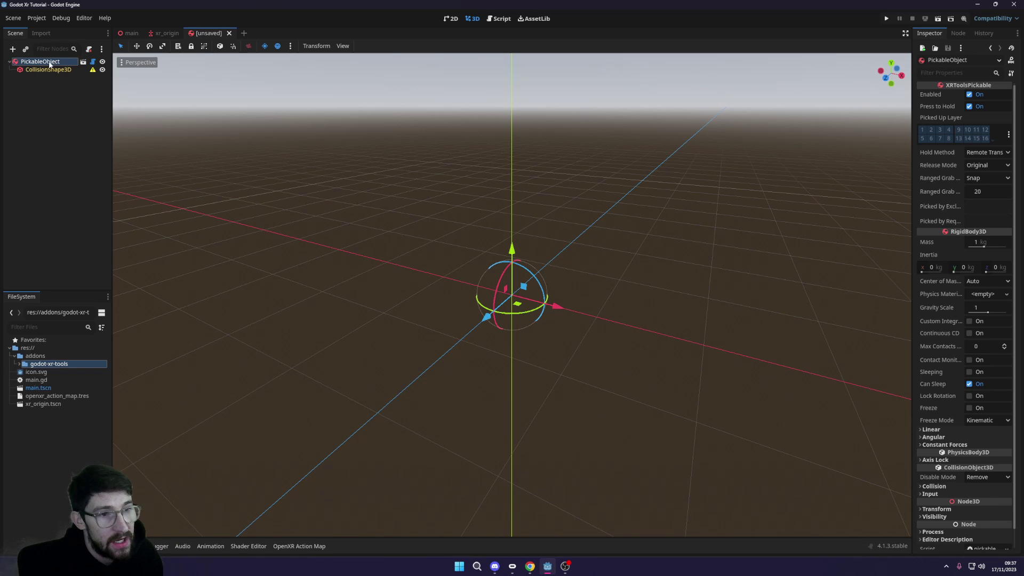
key("ctrl+a")
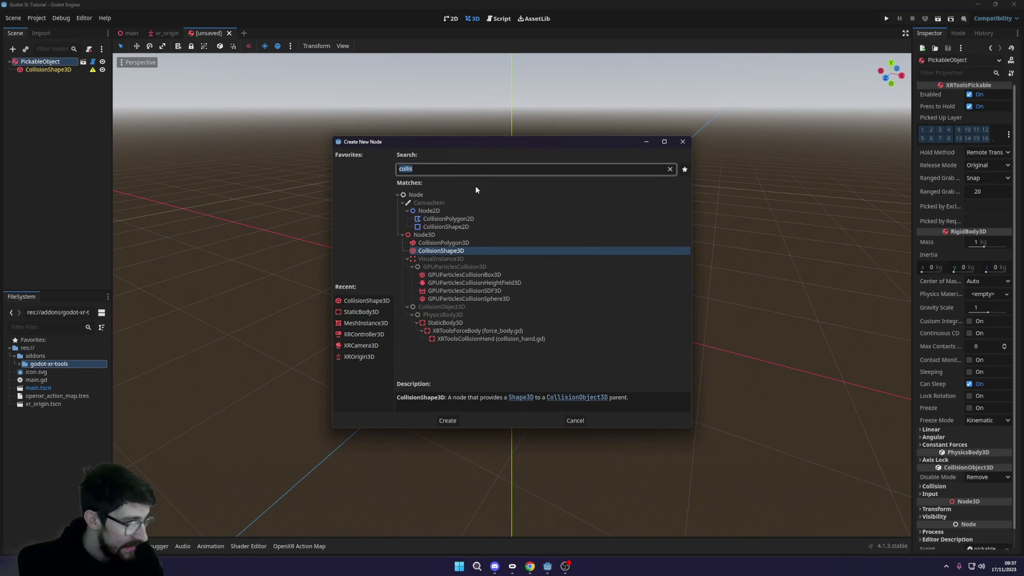
type("mesh")
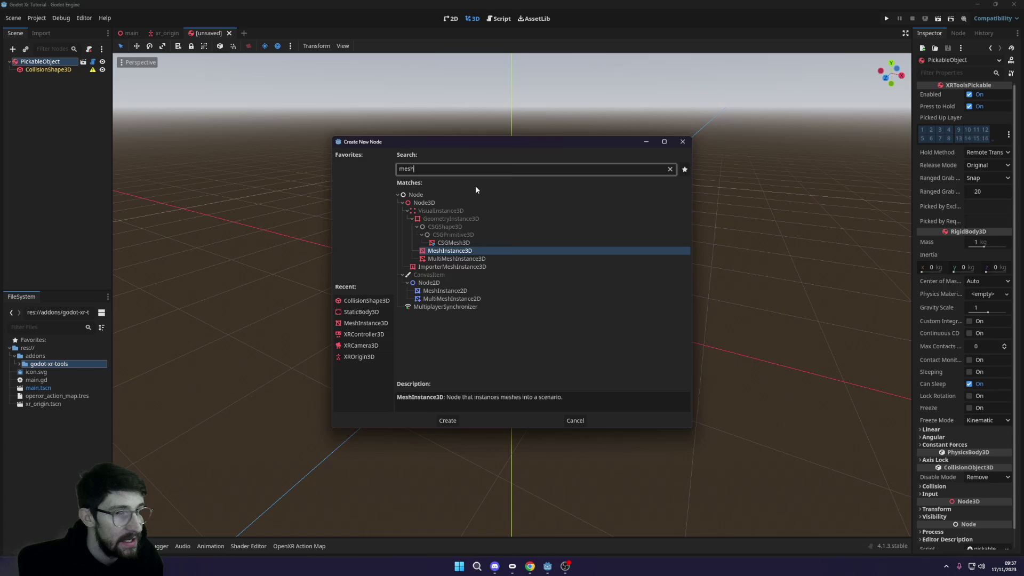
key("Return")
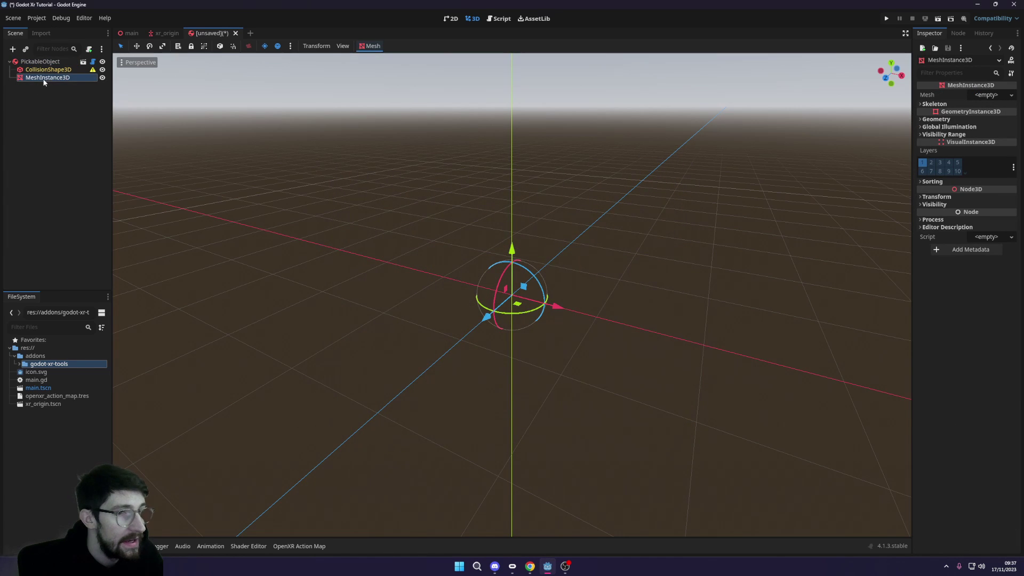
Step: Assign a new BoxMesh to the pickable object's mesh instance and set its size to 0.1 m on X, Y and Z
left_click(987, 95)
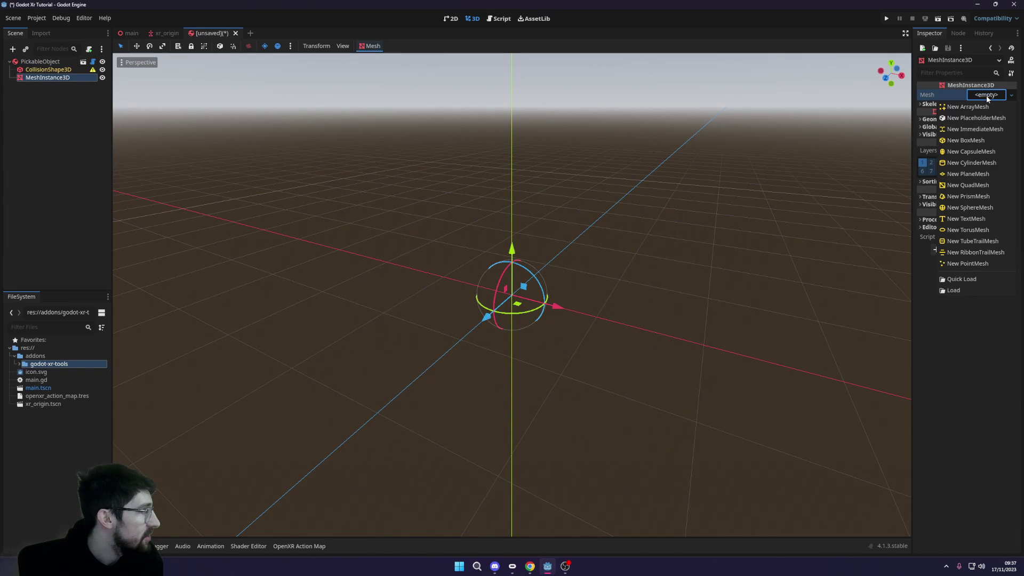
left_click(975, 140)
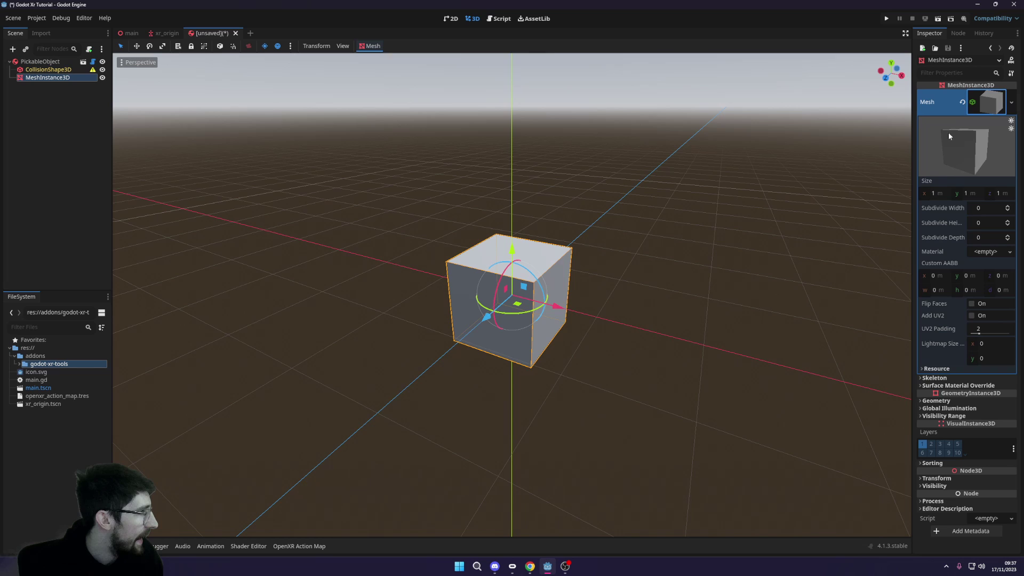
type("0.1")
key("Tab")
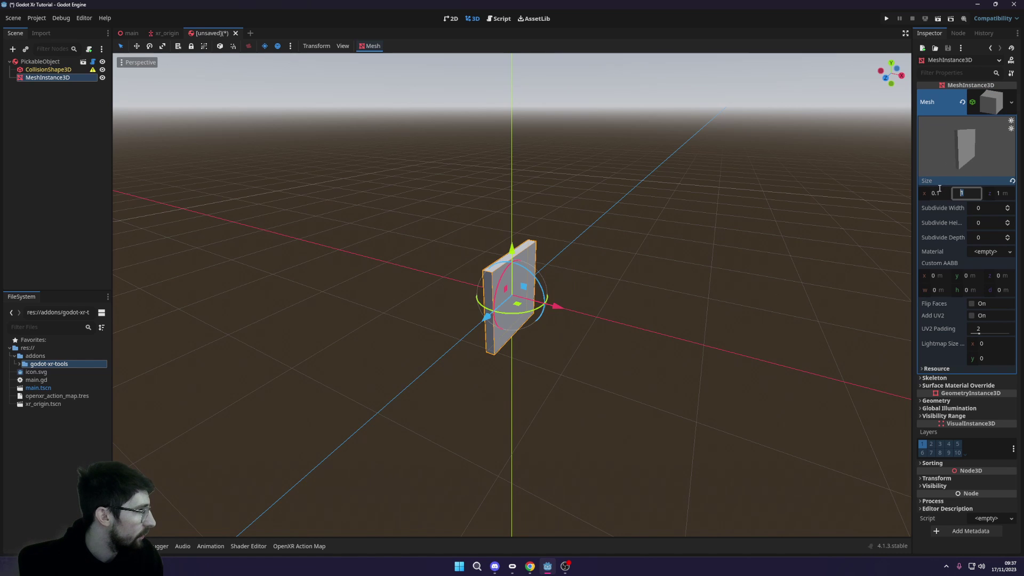
type("0.1")
key("Tab")
type("0.1")
key("Return")
Step: Give the cube mesh a new StandardMaterial3D and set its albedo colour to light blue
scroll(613, 344, "up", 3)
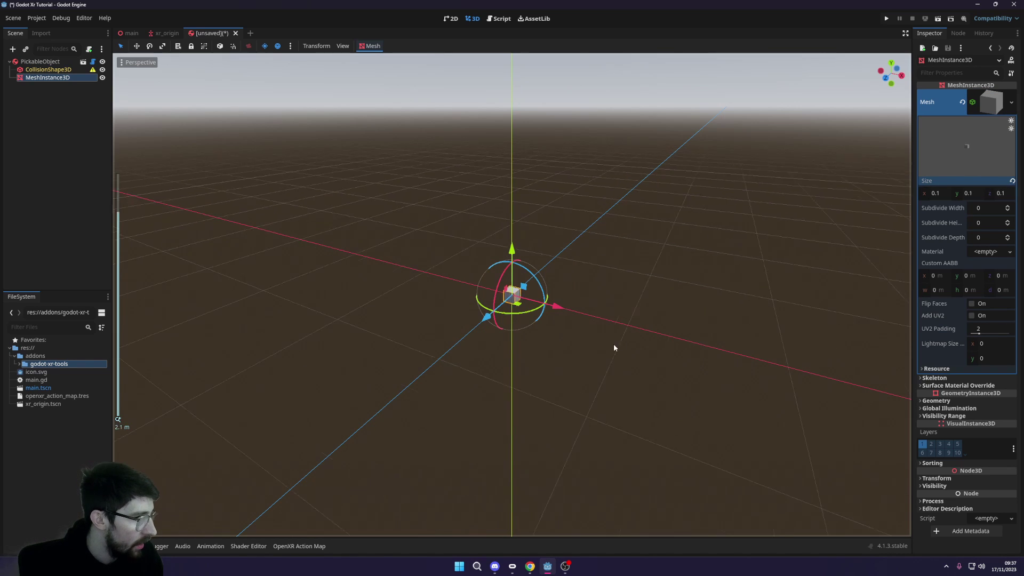
left_click(998, 253)
left_click(970, 265)
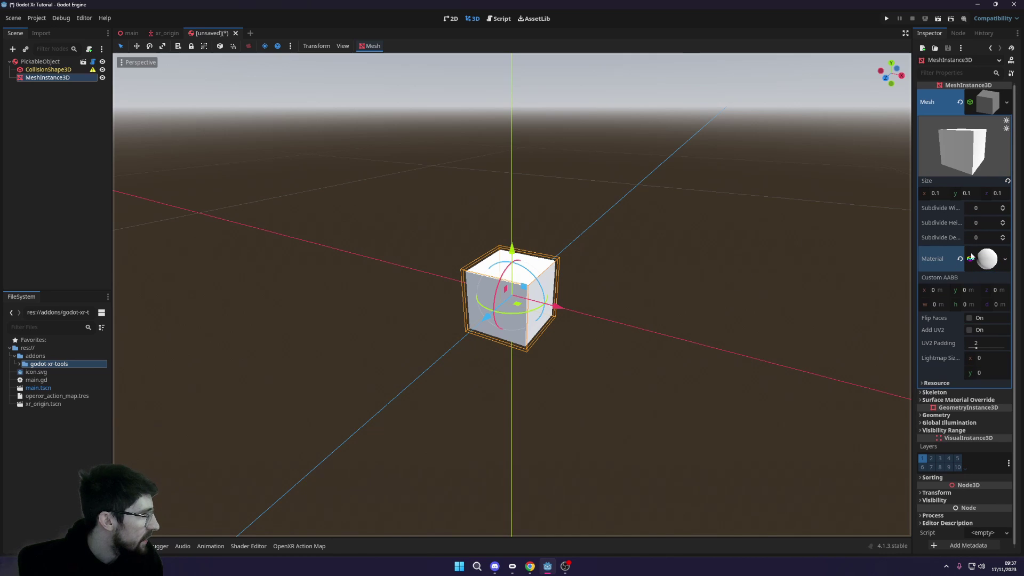
left_click(984, 259)
left_click(941, 385)
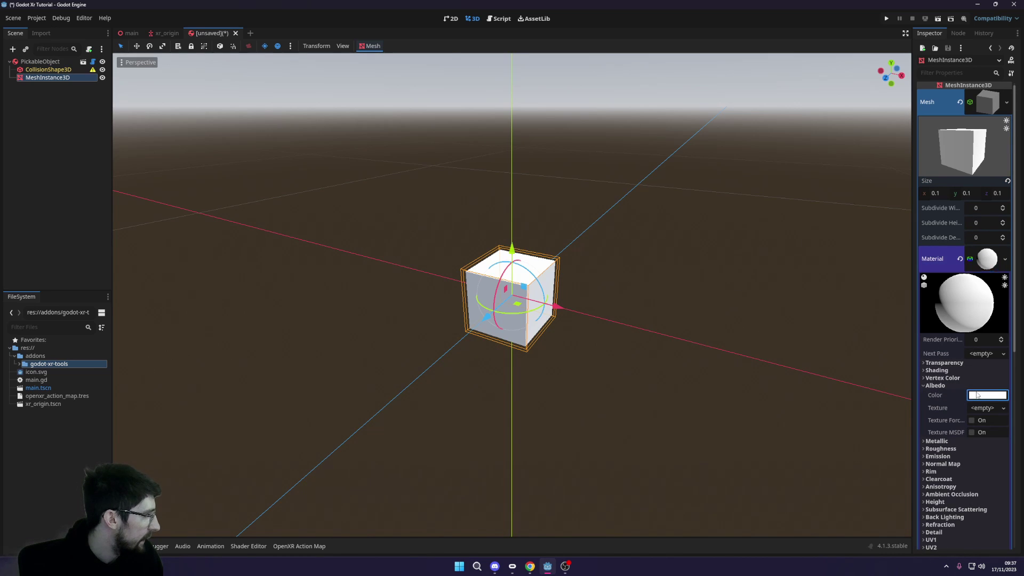
left_click(988, 395)
left_click_drag(955, 300, 937, 310)
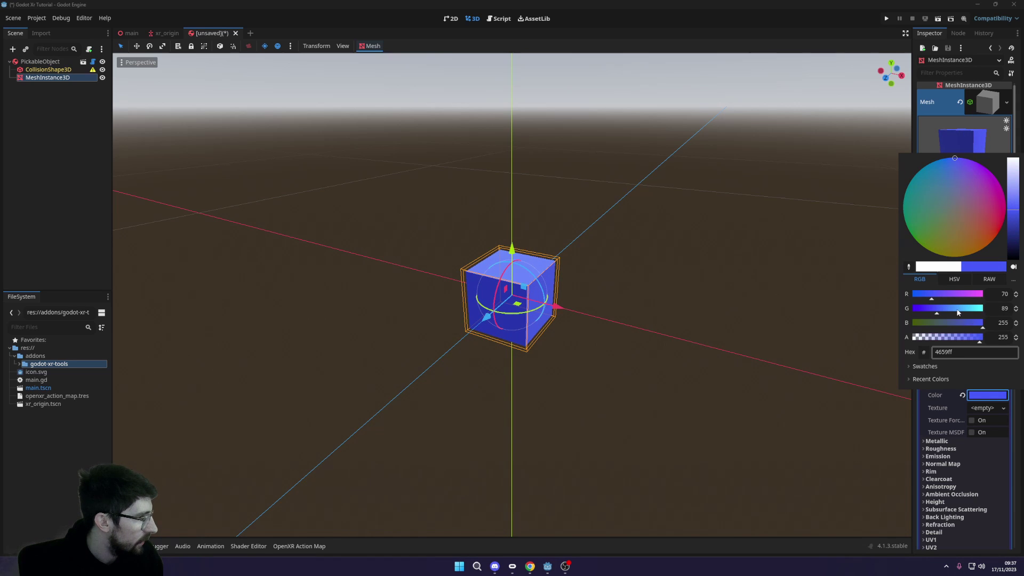
left_click(958, 312)
left_click(926, 122)
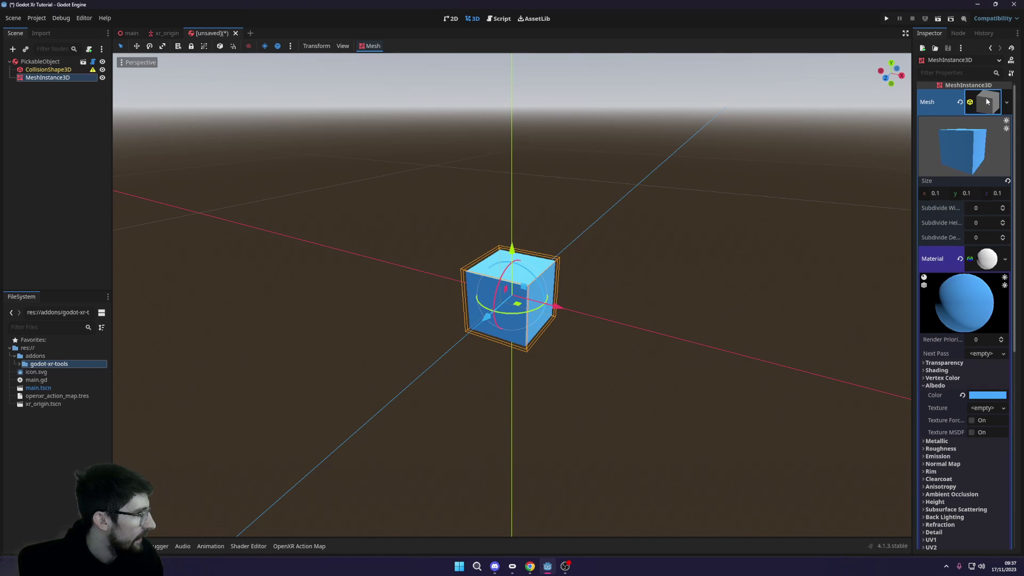
left_click(988, 101)
Step: Assign a new BoxShape3D to the pickable object's CollisionShape3D
left_click(72, 70)
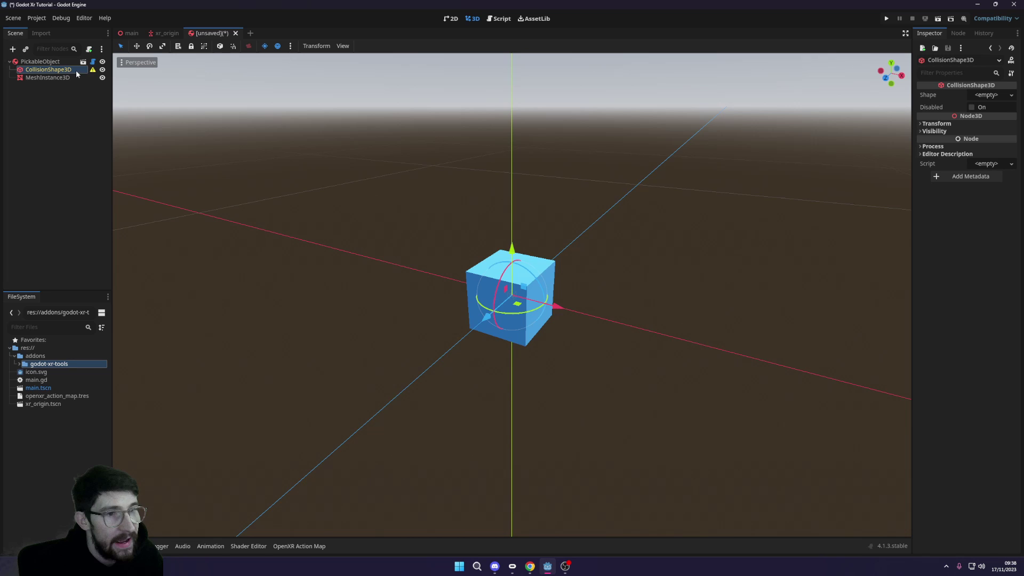
key("ctrl+a")
key("Escape")
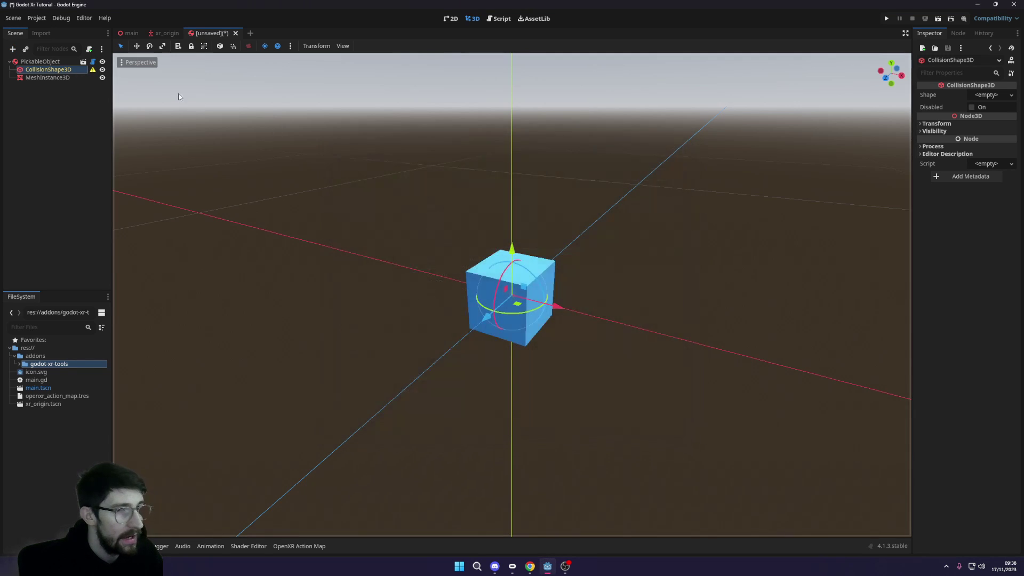
left_click(987, 95)
left_click(962, 130)
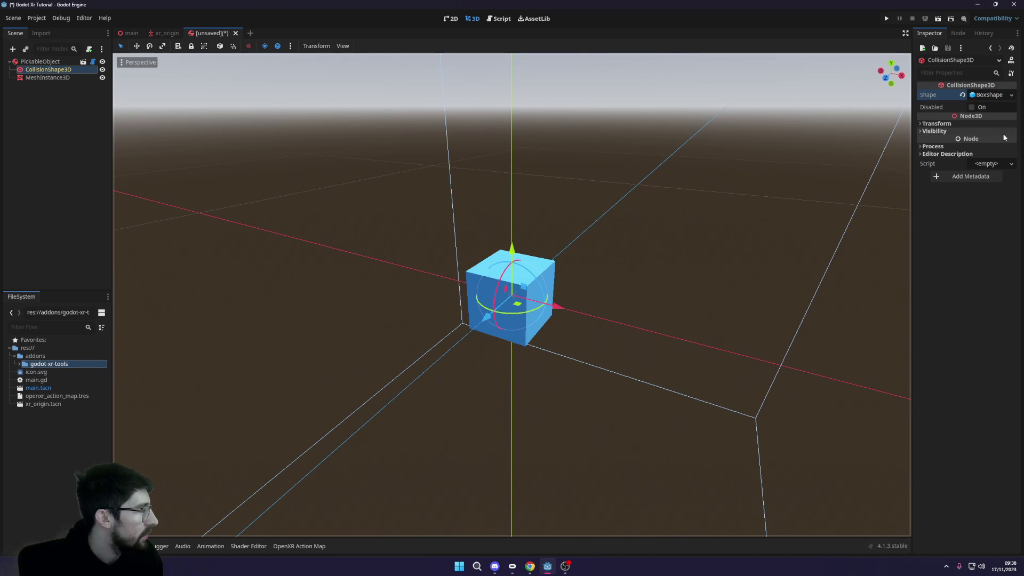
Step: Set the pickable object's collision box size to 0.1 m on X, Y and Z
left_click(986, 95)
left_click(937, 121)
type("0")
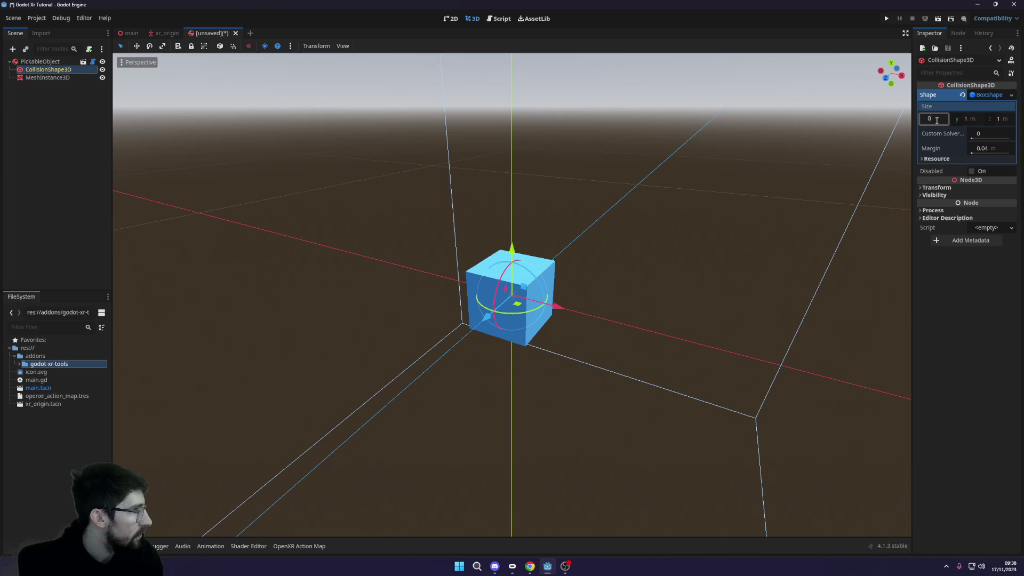
type(".1")
key("Tab")
type("0.1")
key("Tab")
type("0.1")
key("Return")
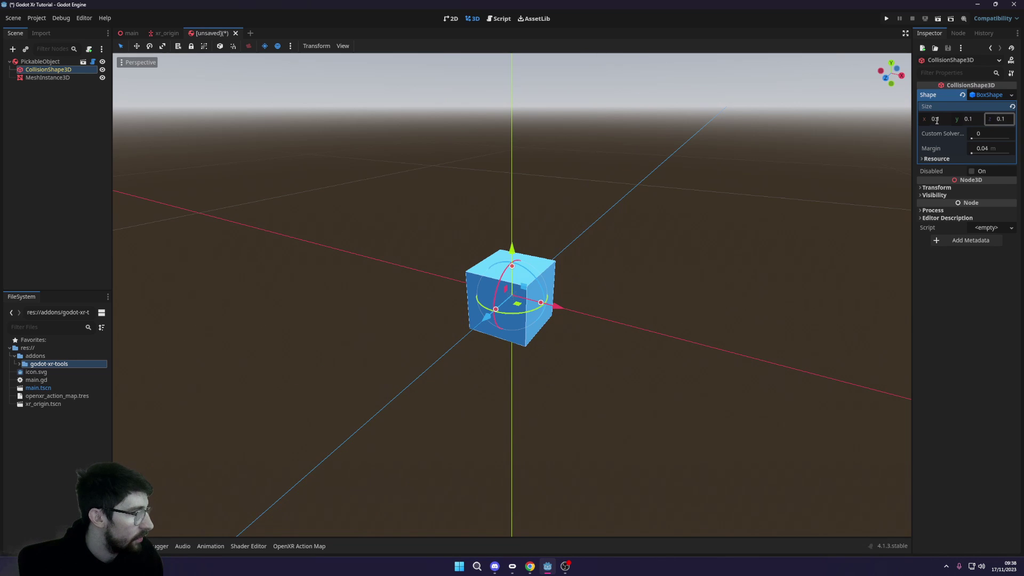
Step: Examine the cube in the 3D view and review its CollisionShape3D settings
left_click(980, 150)
left_click(542, 275)
middle_click_drag(541, 274, 493, 255)
scroll(498, 262, "up", 8)
scroll(528, 257, "down", 6)
left_click(46, 79, "ctrl")
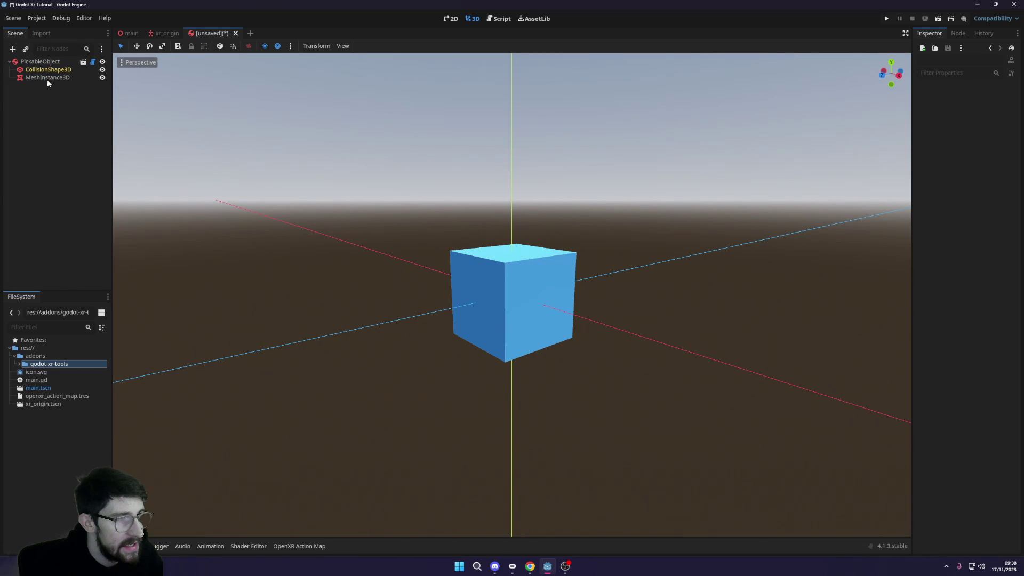
left_click(46, 72, "ctrl")
left_click(45, 70, "ctrl")
left_click(35, 69)
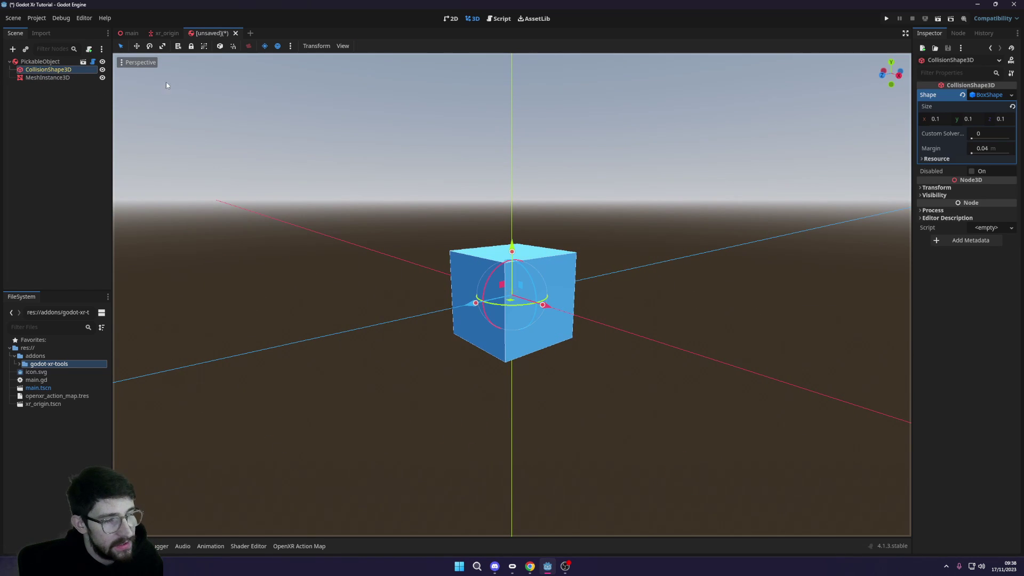
Step: Save the pickable object scene as cube.tscn in the project's root folder, res://
left_click(40, 61)
key("ctrl+s")
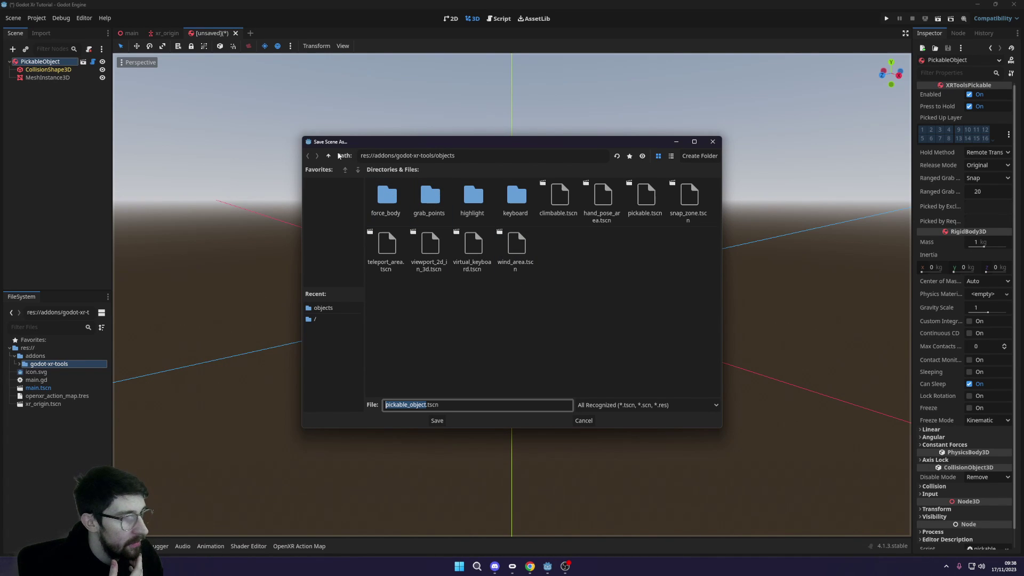
left_click(328, 155)
left_click(328, 155)
left_click(328, 155)
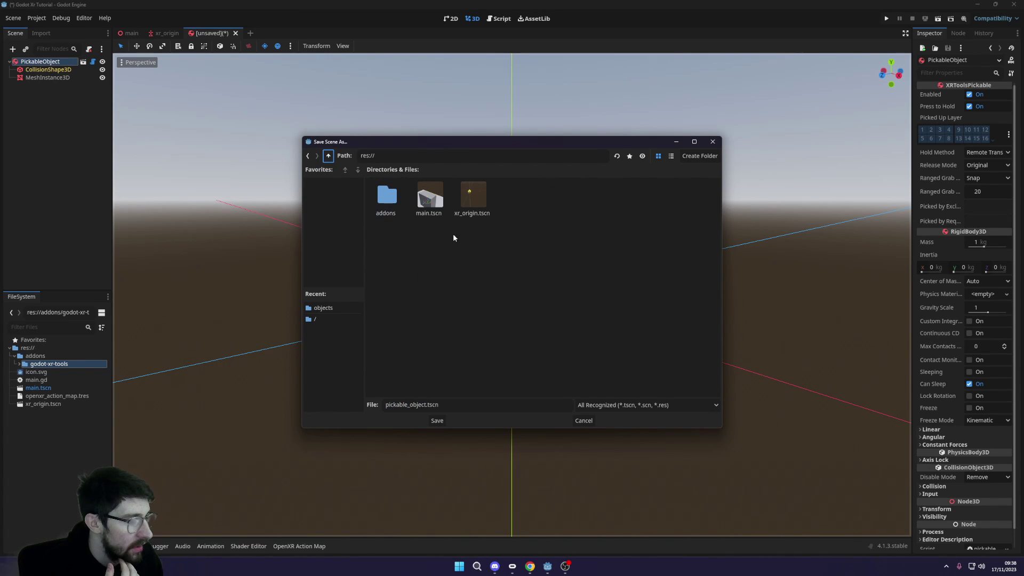
double_click(399, 404)
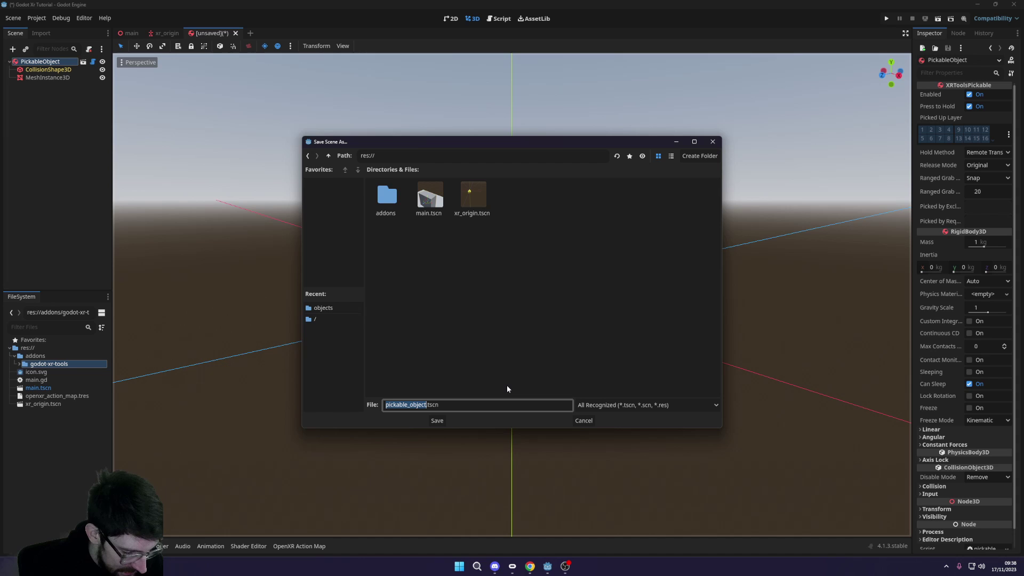
type("cube")
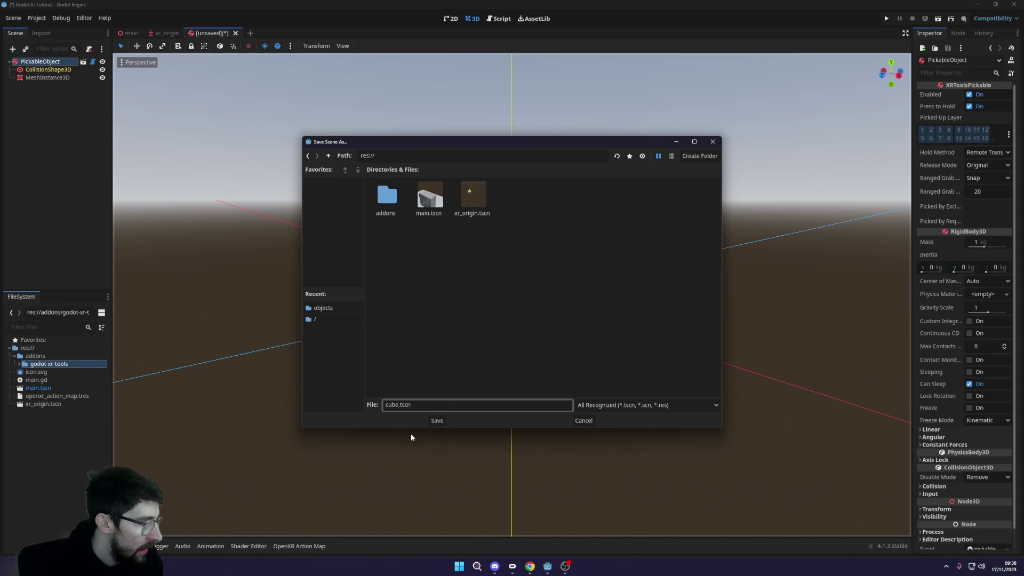
left_click(436, 420)
key("ctrl+s")
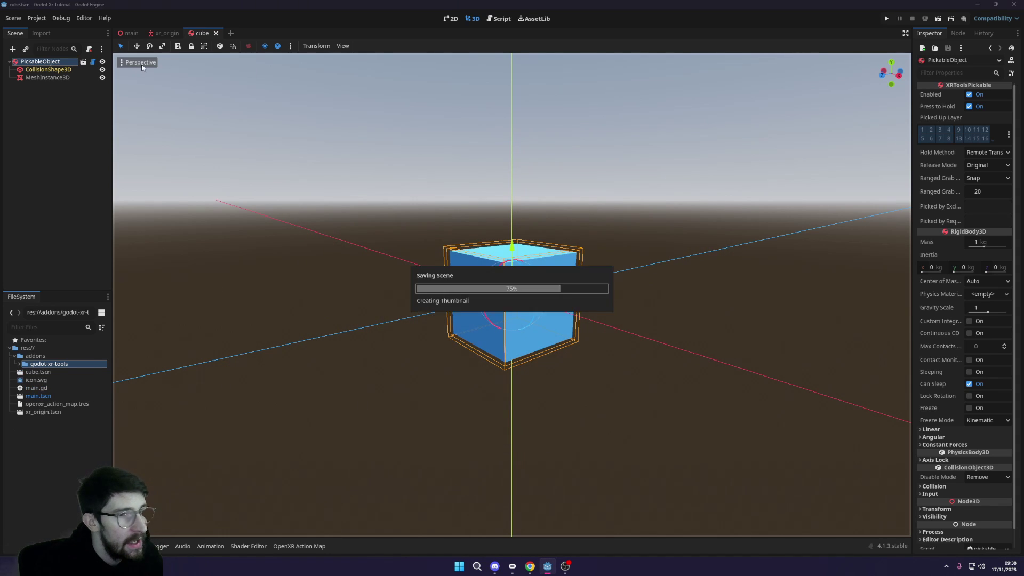
Step: Place an instance of cube.tscn in the main scene and adjust its height so it rests on the table top
left_click(128, 35)
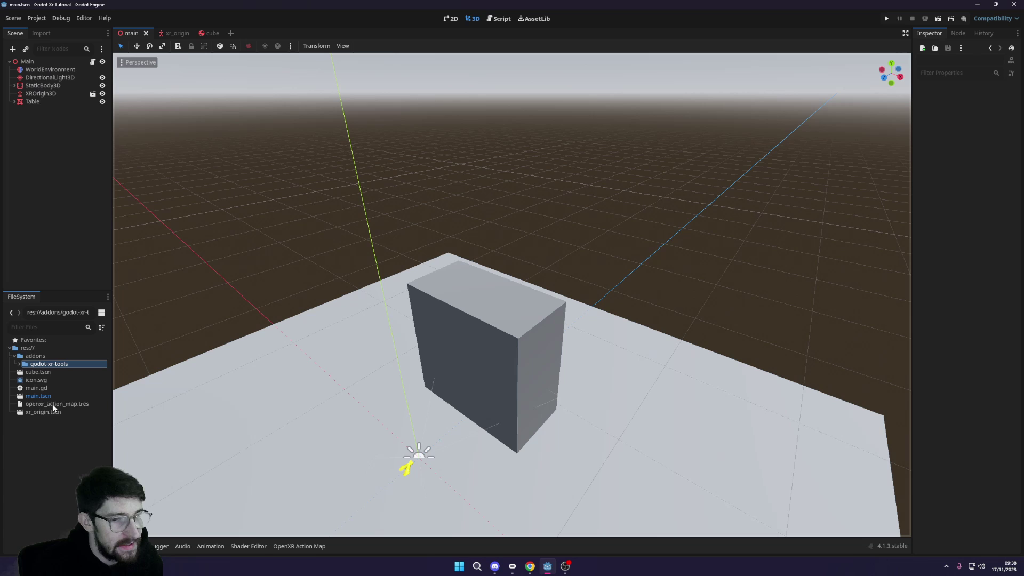
left_click_drag(40, 375, 484, 297)
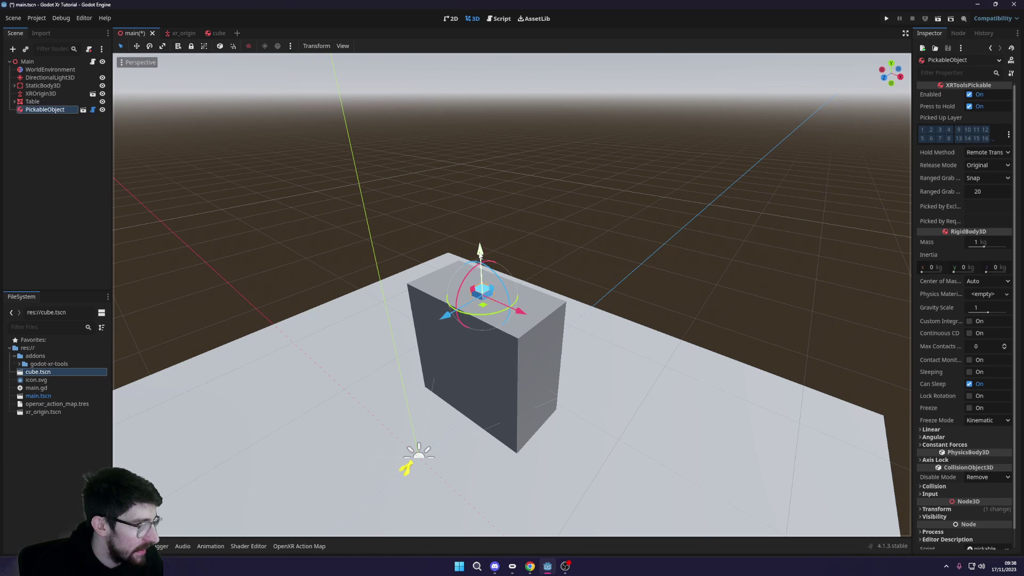
scroll(507, 265, "up", 2)
middle_click_drag(507, 265, 557, 223)
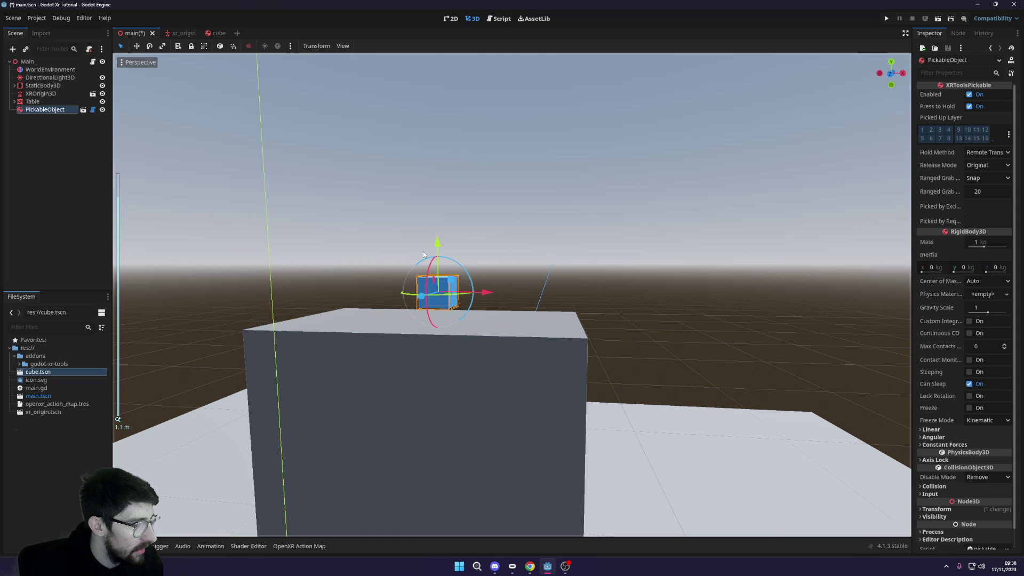
left_click_drag(438, 236, 439, 244)
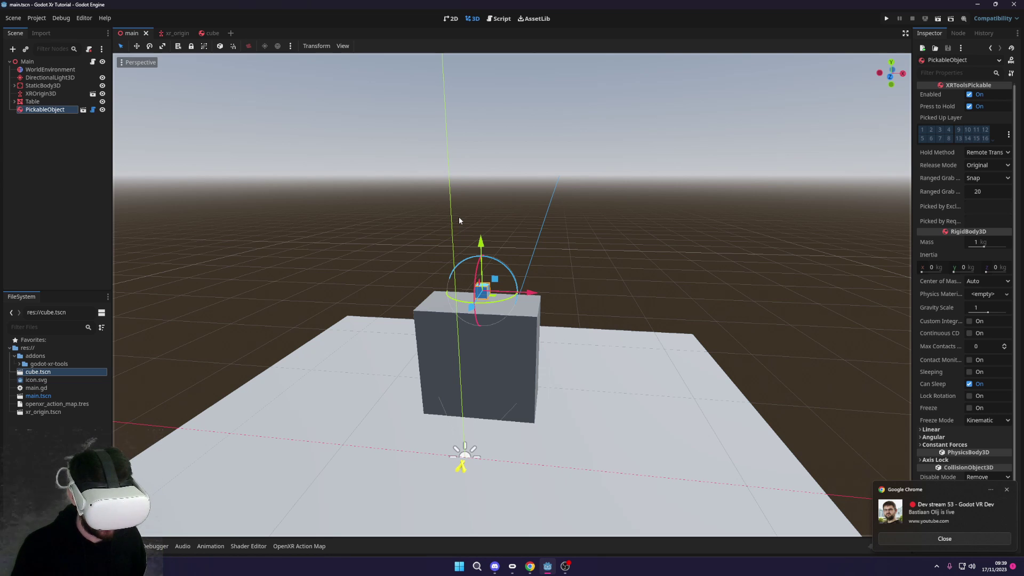
Step: Run the project to test picking up the cube from the table with the XR hands
key("F5")
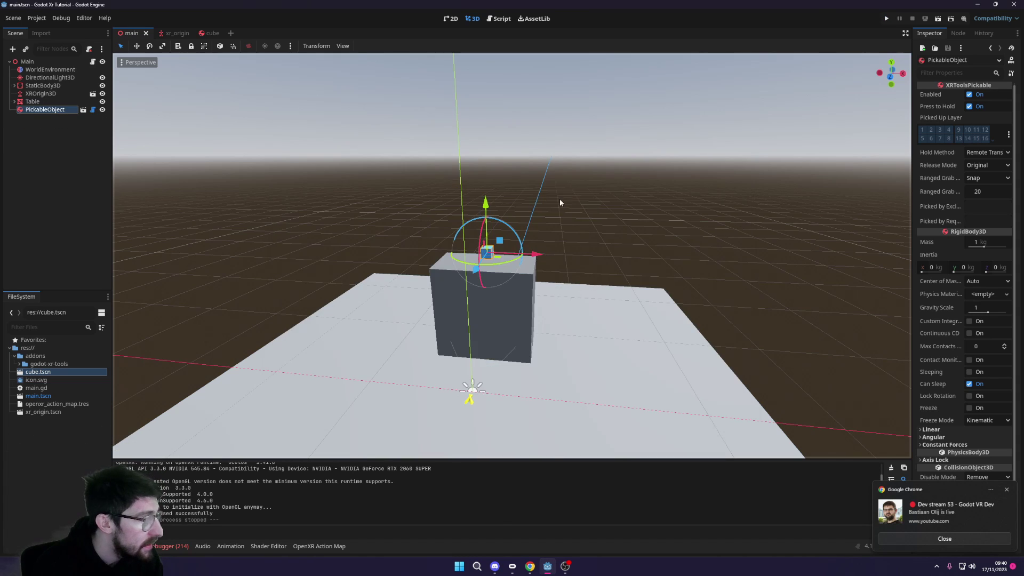
scroll(559, 198, "up", 8)
middle_click_drag(408, 185, 361, 196)
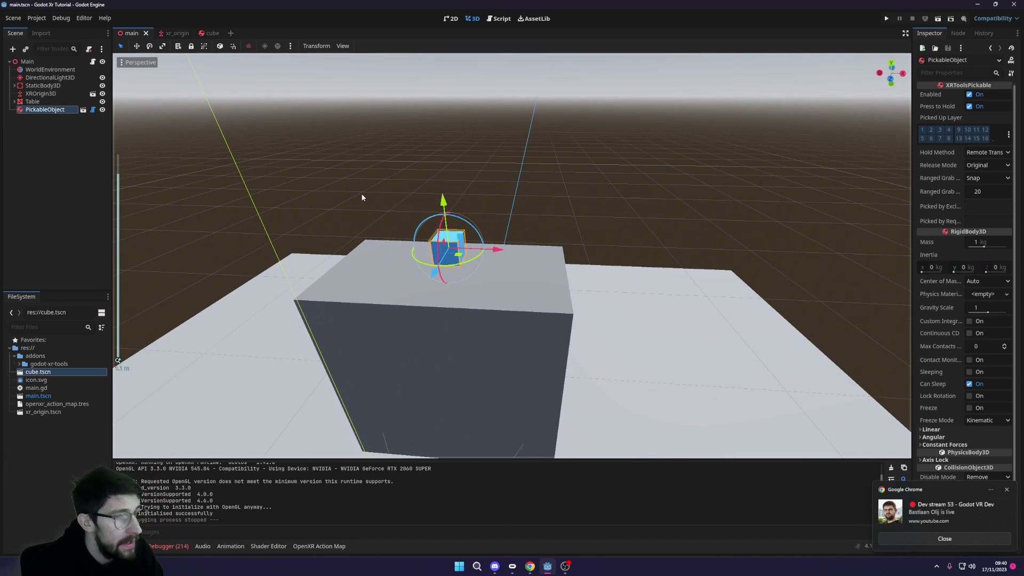
Step: Open the cube scene and instantiate grab_point_hand_left.tscn as a child of its PickableObject root
left_click(85, 110)
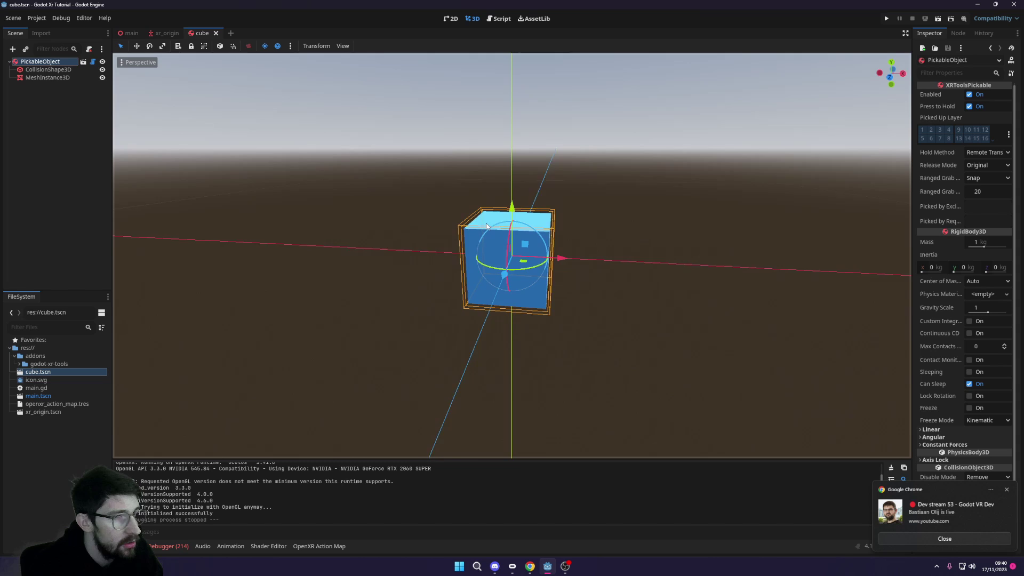
middle_click_drag(487, 226, 131, 140)
key("ctrl+a")
key("Escape")
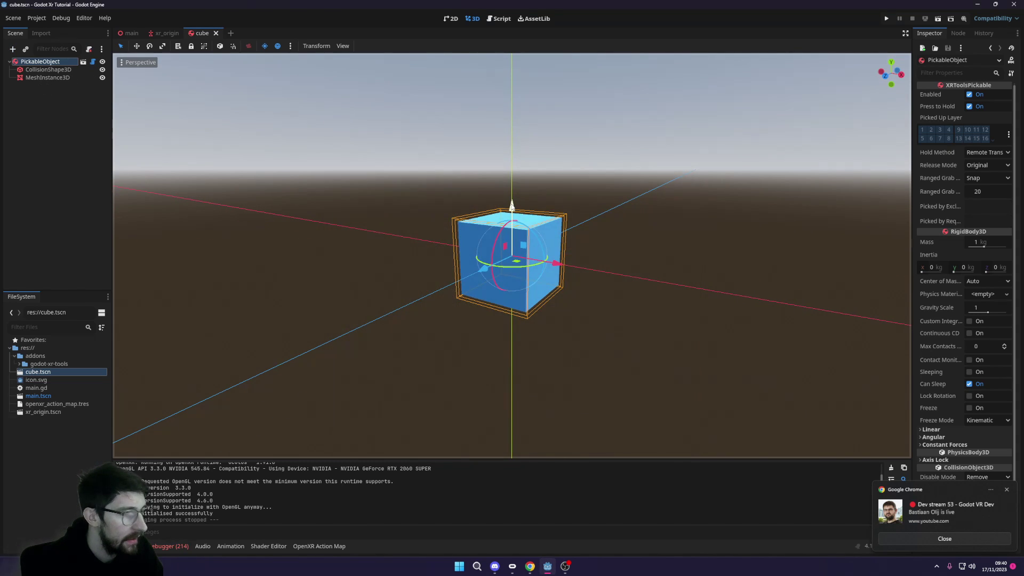
key("ctrl+shift+a")
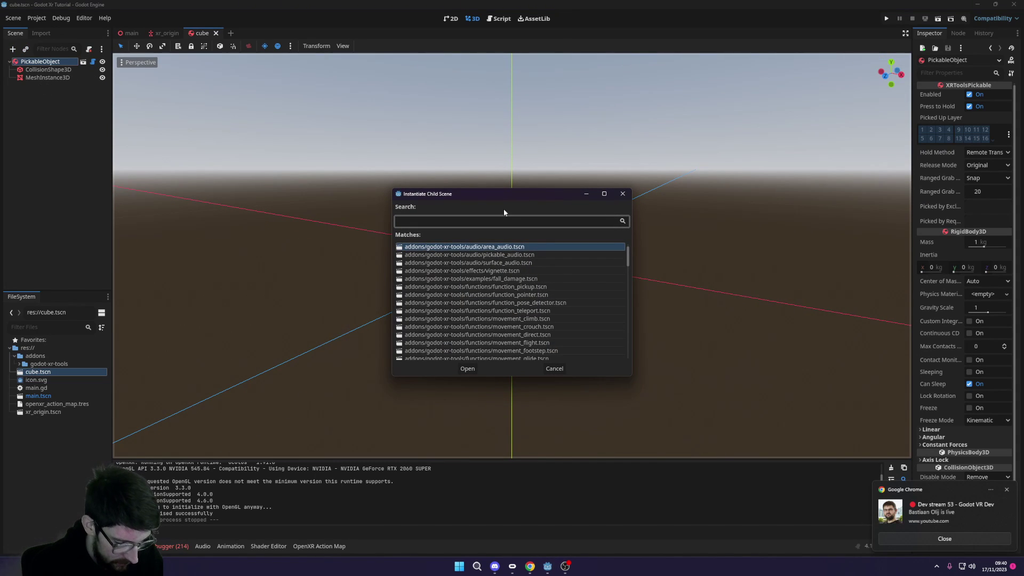
type("grab")
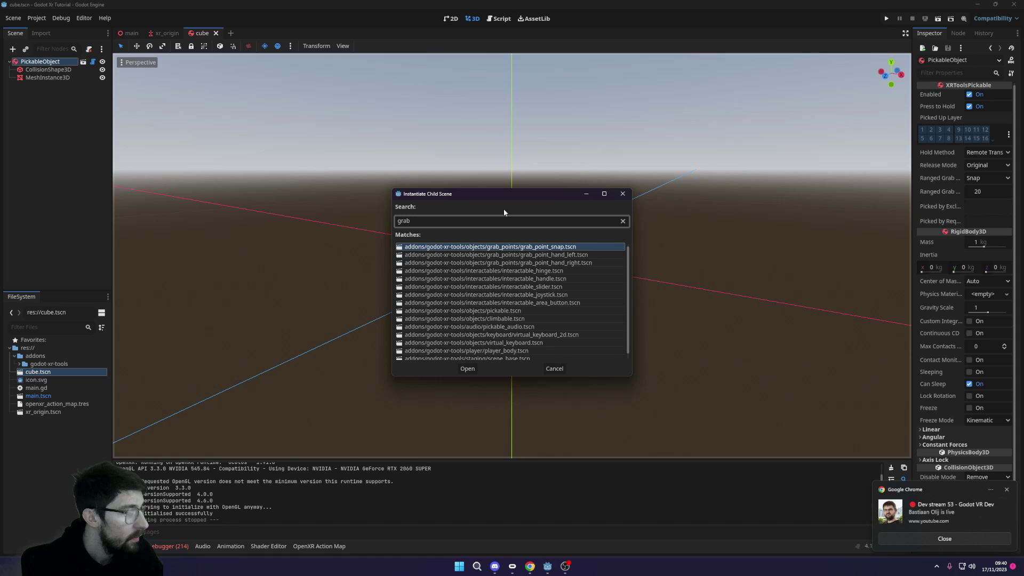
left_click(564, 256)
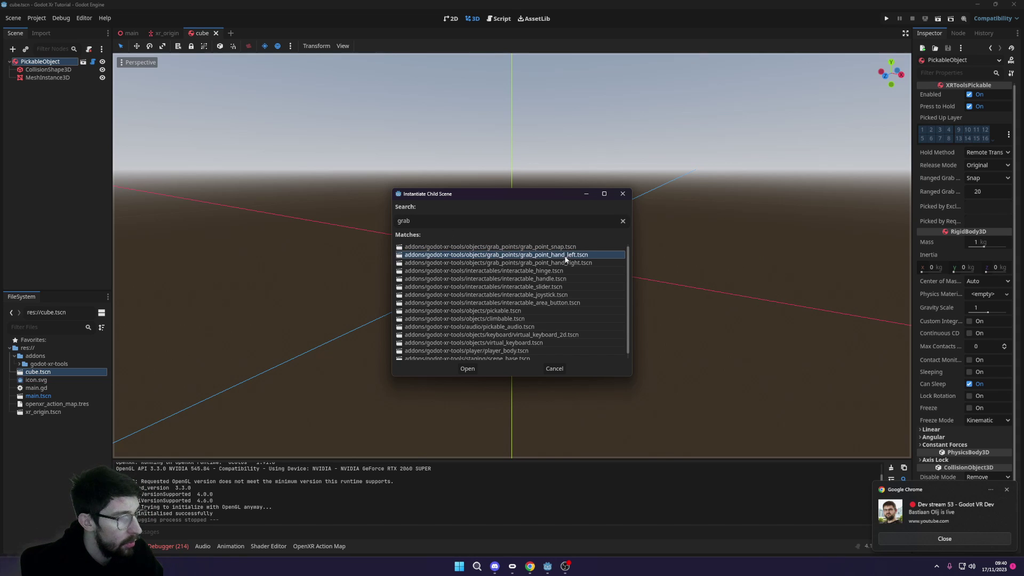
left_click(545, 263)
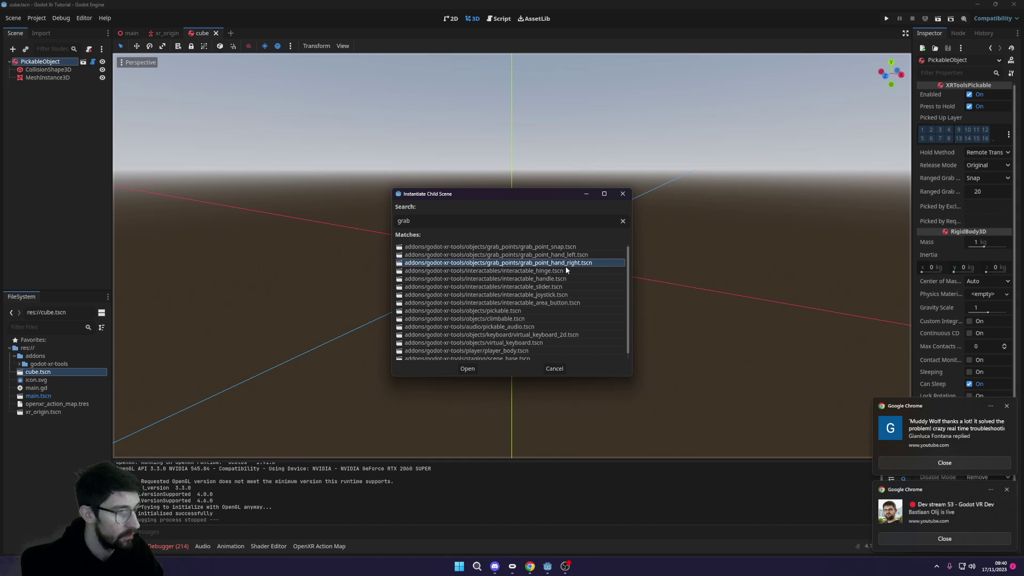
left_click(569, 249)
left_click(569, 256)
double_click(570, 260)
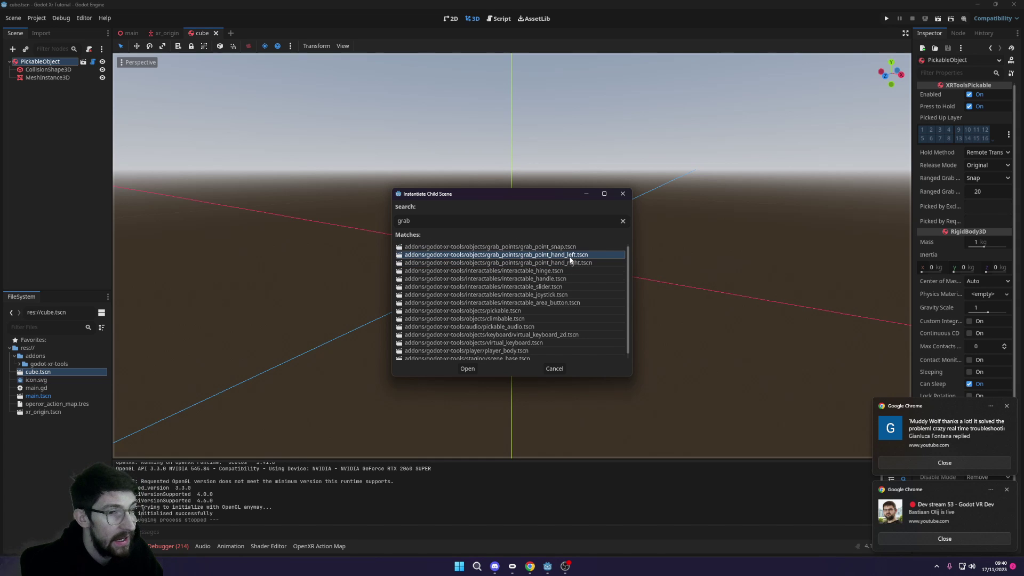
Step: Make the left hand grab point visible and move its preview hand toward the side of the cube
middle_click_drag(562, 262, 507, 247)
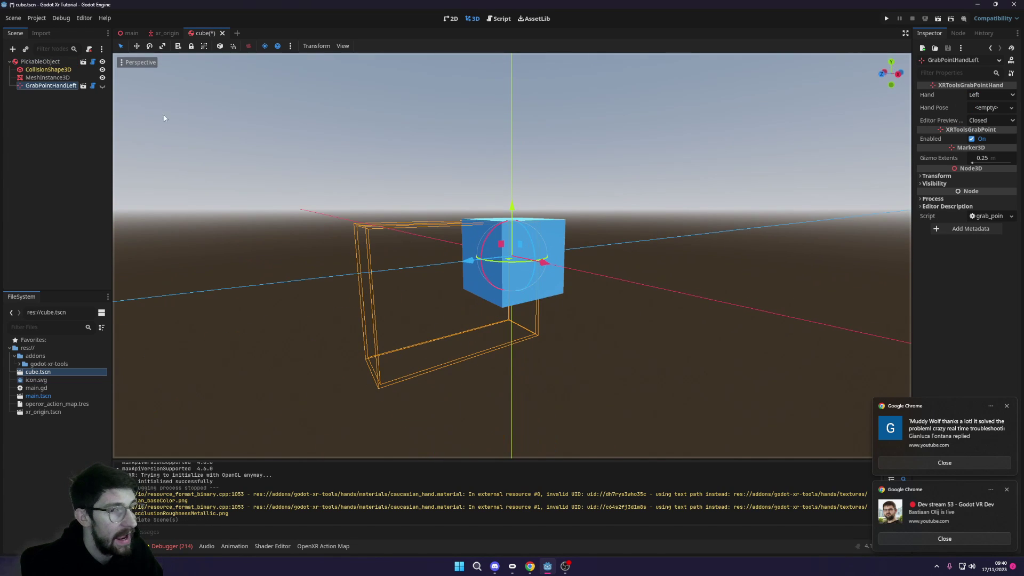
left_click(102, 86)
mouse_move(460, 272)
middle_mouse_down()
mouse_move(593, 245)
mouse_move(702, 272)
mouse_move(498, 312)
mouse_move(480, 271)
middle_mouse_up()
mouse_move(479, 271)
left_mouse_down()
mouse_move(573, 249)
mouse_move(482, 267)
mouse_move(497, 262)
left_mouse_up()
left_click_drag(563, 271, 547, 262)
middle_click_drag(515, 296, 792, 288)
left_click_drag(542, 268, 537, 268)
mouse_move(598, 176)
middle_mouse_down()
mouse_move(567, 181)
mouse_move(586, 179)
middle_mouse_up()
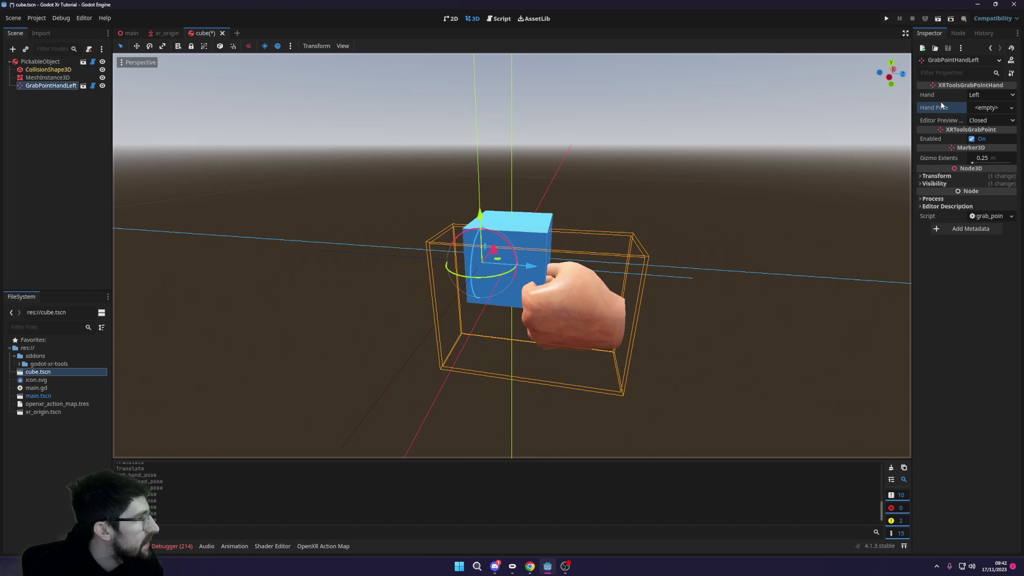
Step: Give the left grab point a new XRToolsHandPoseSettings and load Pinch Large.res from hands/animations/left as its closed pose
left_click(985, 107)
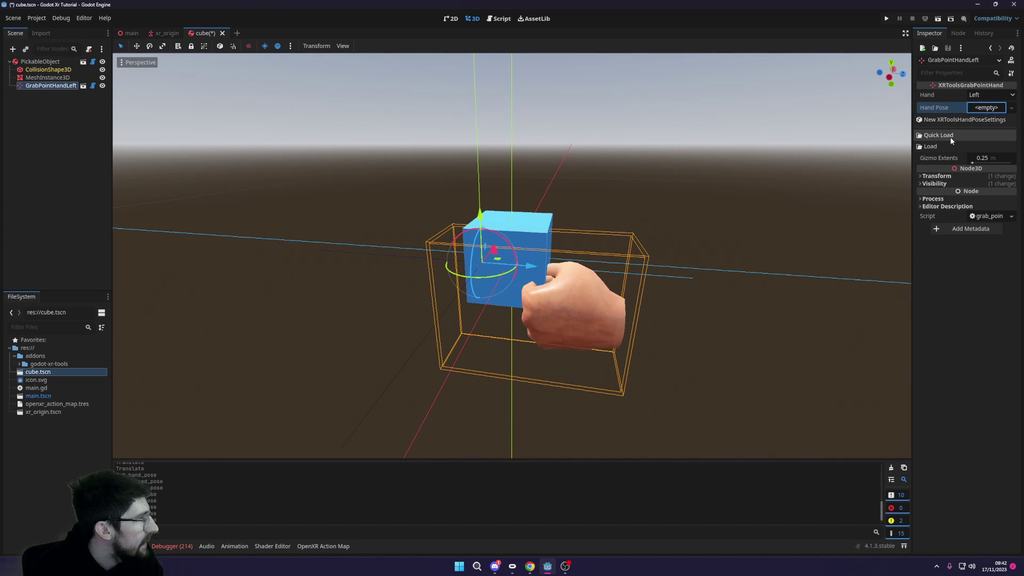
left_click(981, 120)
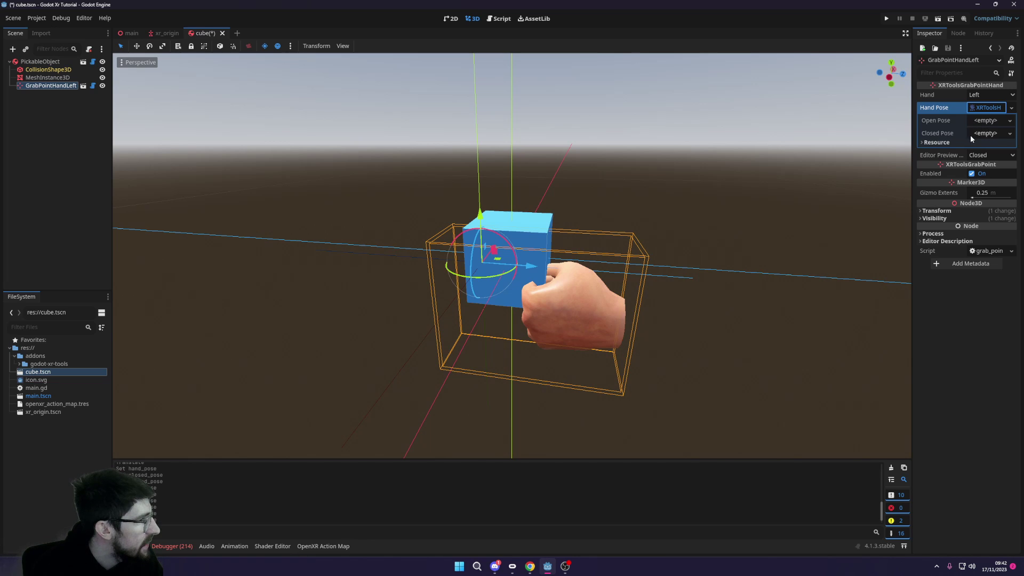
left_click(990, 133)
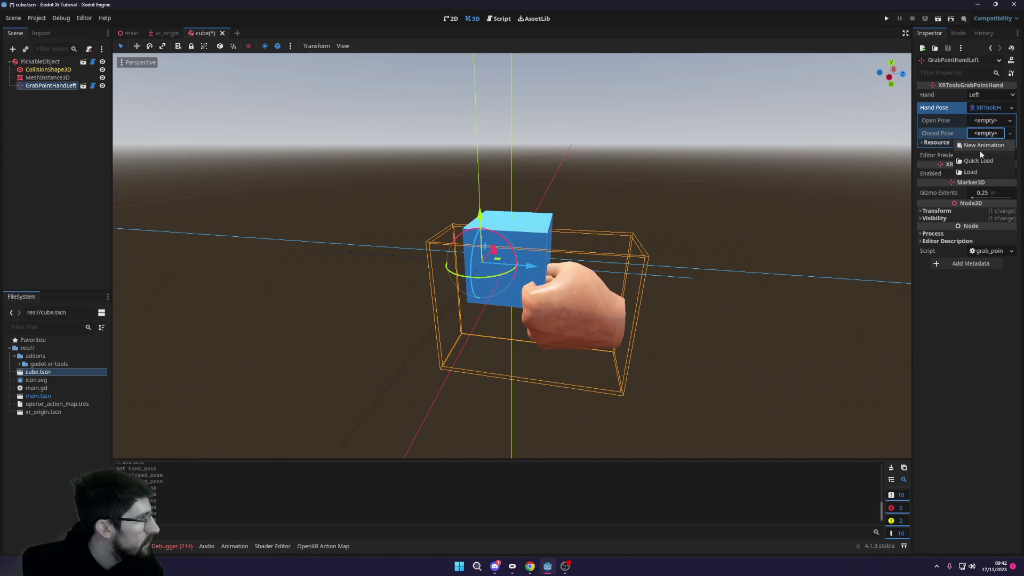
left_click(996, 167)
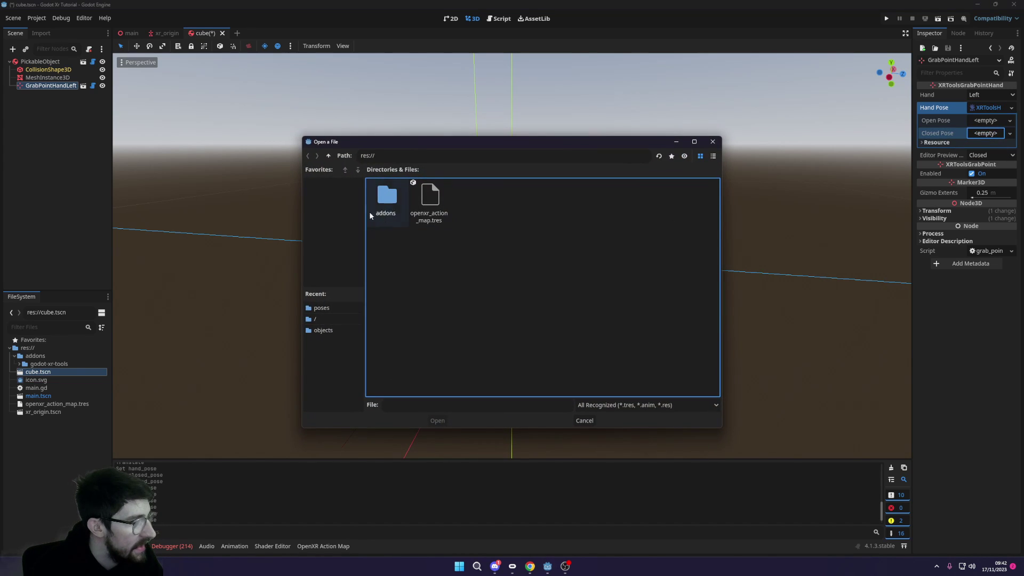
double_click(390, 205)
double_click(391, 204)
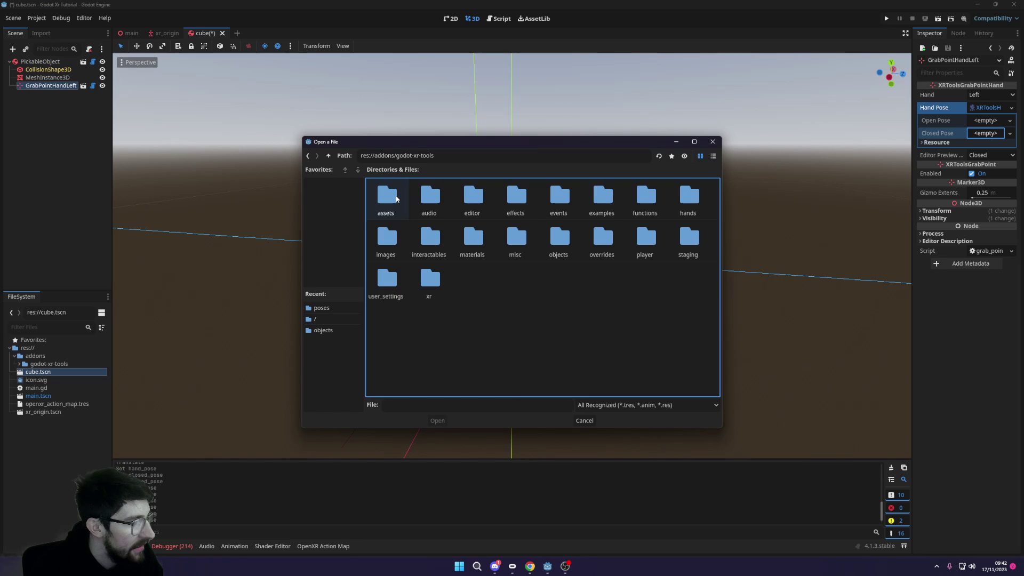
double_click(704, 205)
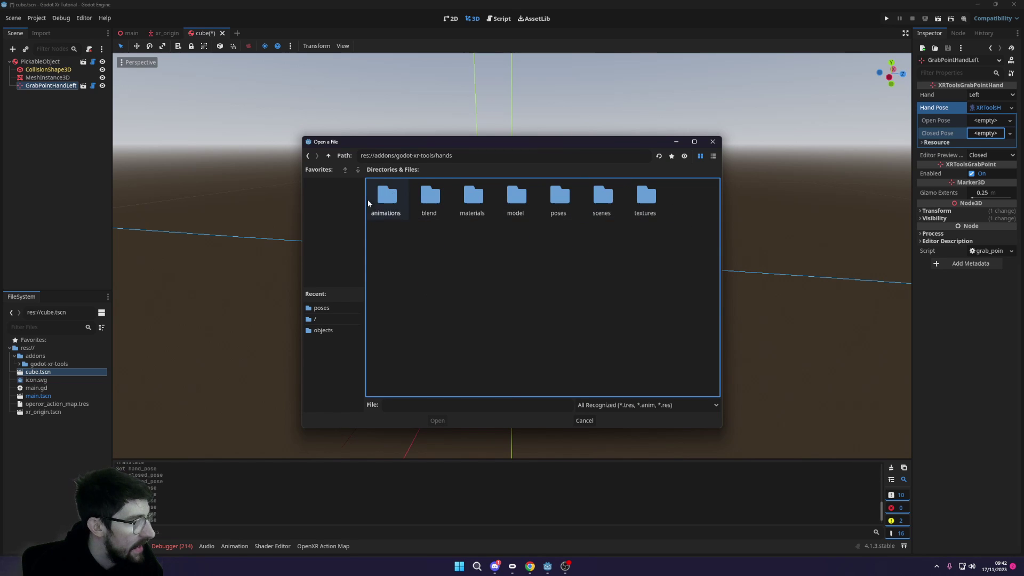
double_click(386, 198)
double_click(389, 197)
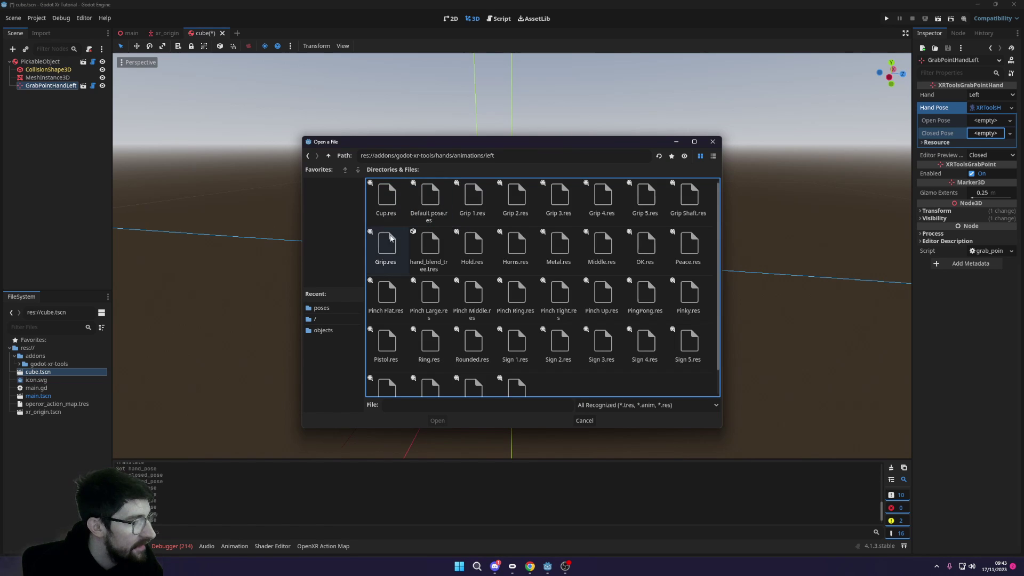
scroll(569, 260, "down", 1)
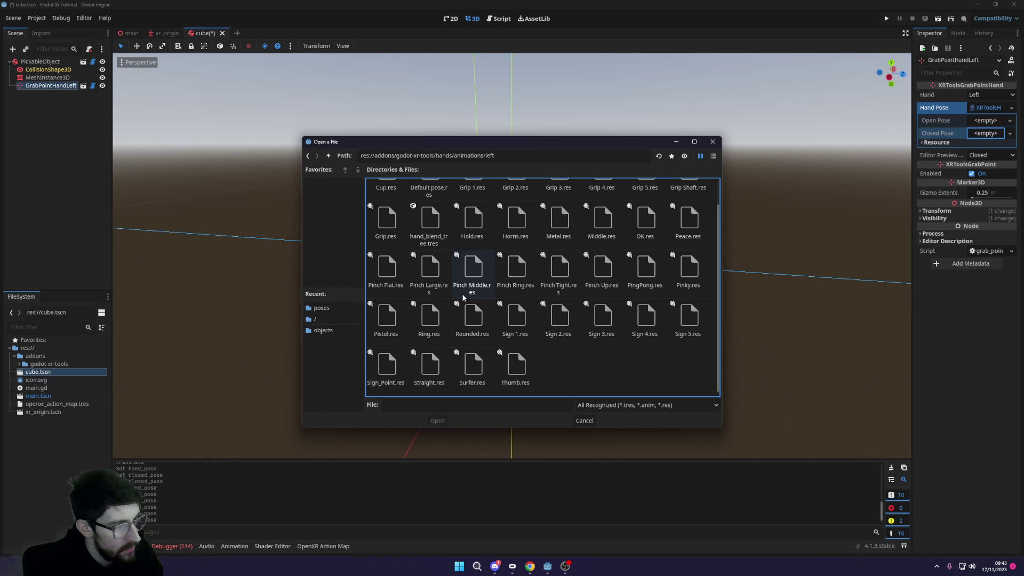
double_click(439, 297)
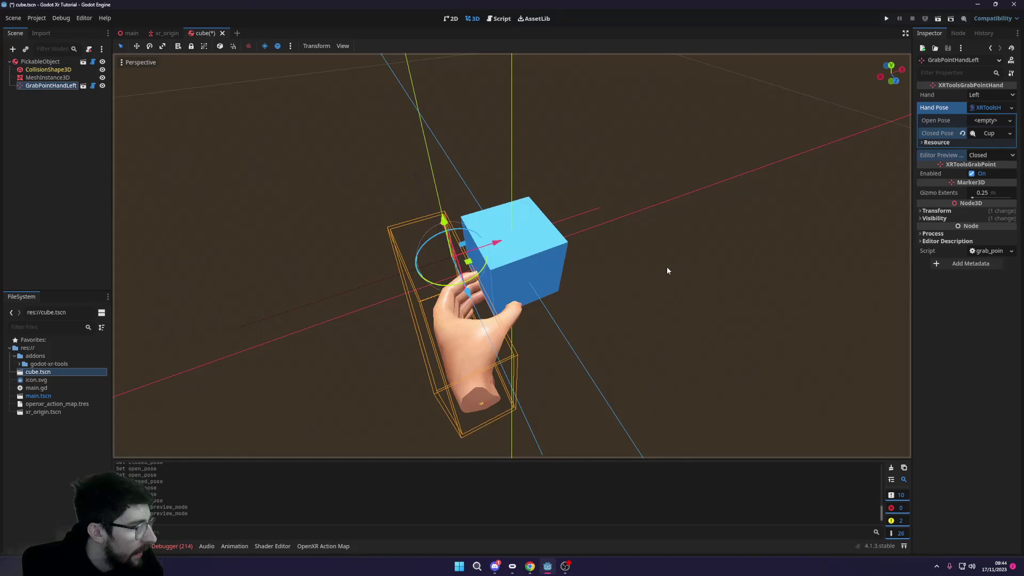
Step: Move the left hand grab point closer so the preview hand's fingers and thumb wrap around the cube
left_click(988, 133)
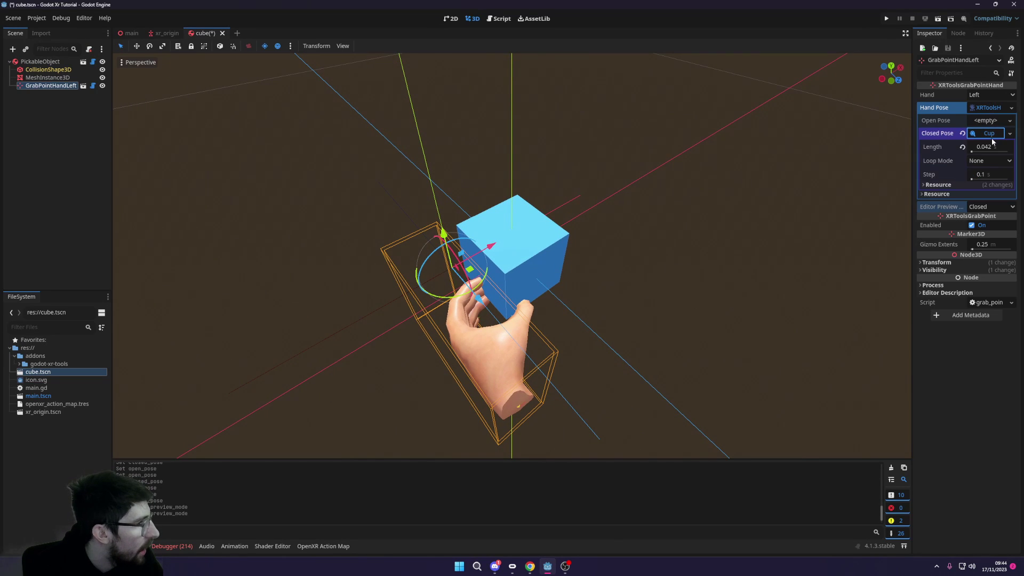
left_click(990, 136)
mouse_move(622, 210)
middle_mouse_down()
mouse_move(544, 198)
mouse_move(584, 155)
mouse_move(608, 214)
mouse_move(590, 226)
mouse_move(625, 208)
middle_mouse_up()
left_click_drag(472, 293, 490, 305)
middle_click_drag(539, 300, 592, 202)
left_click_drag(457, 211, 467, 187)
middle_click_drag(548, 235, 533, 278)
middle_click_drag(619, 178, 586, 169)
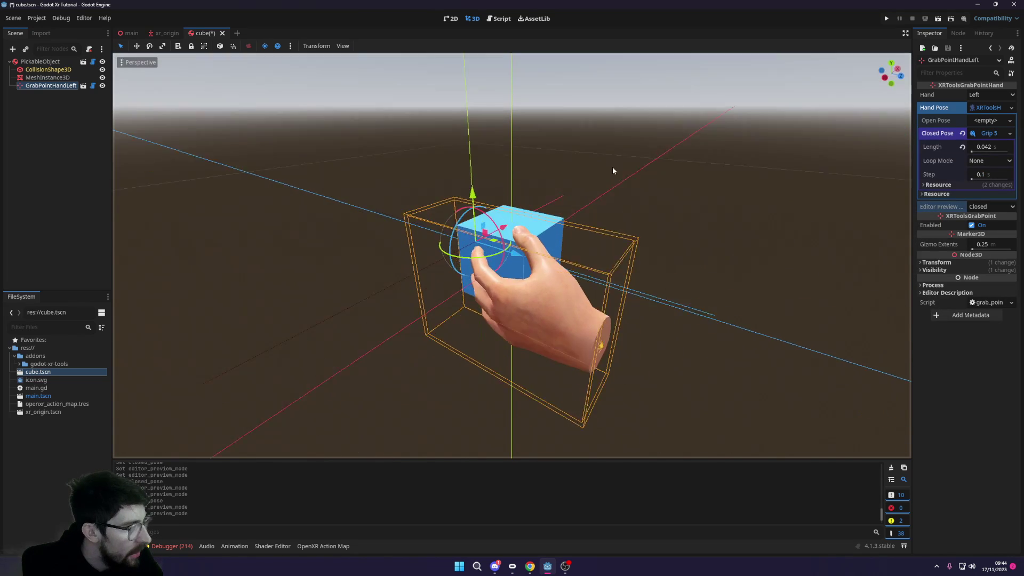
Step: Set the left grab point's closed pose to Grip 5 and reposition it so the preview hand grips the cube's side and top
left_click(985, 134)
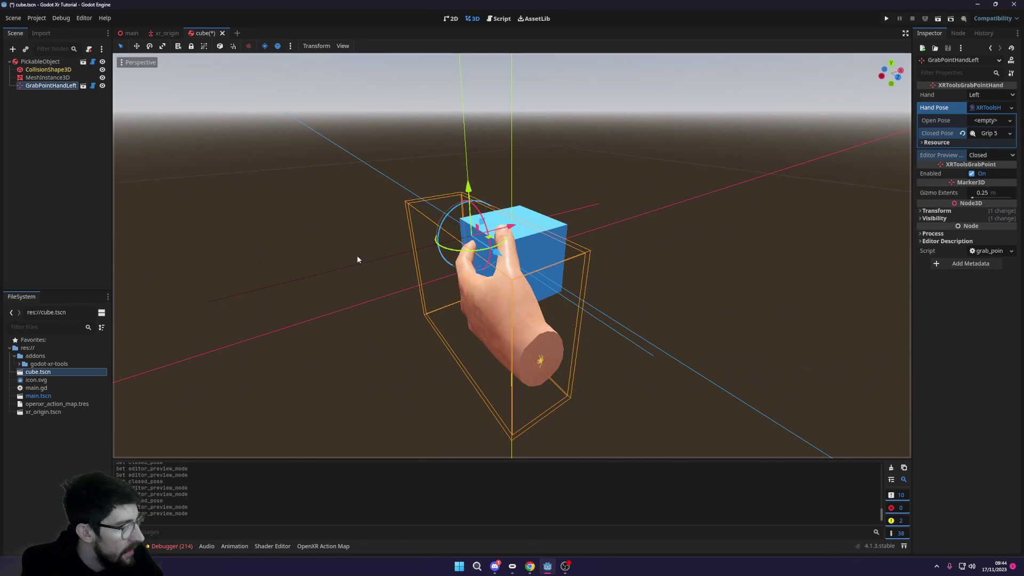
middle_click_drag(359, 259, 558, 253)
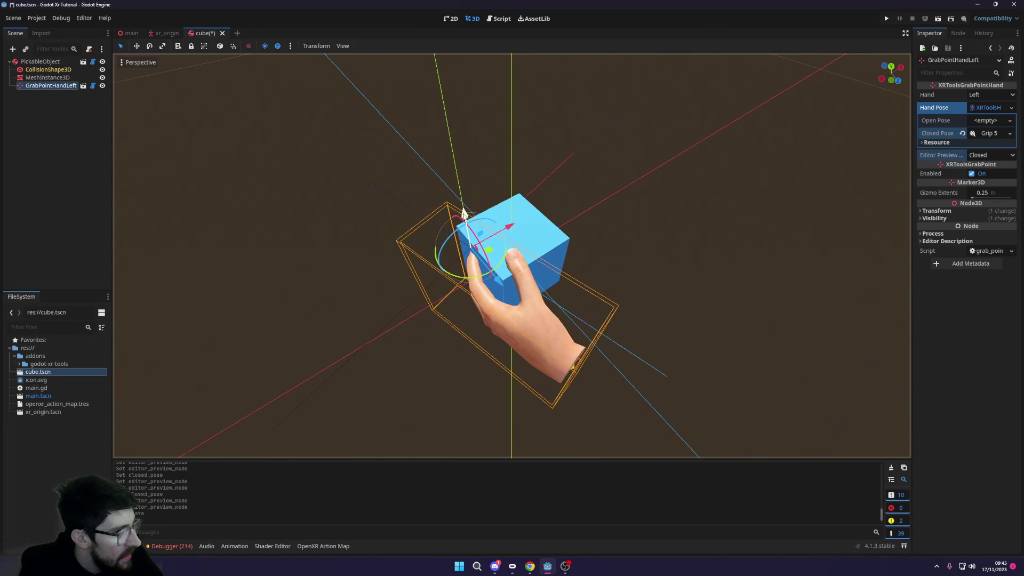
left_click_drag(463, 209, 457, 206)
middle_click_drag(457, 206, 378, 211)
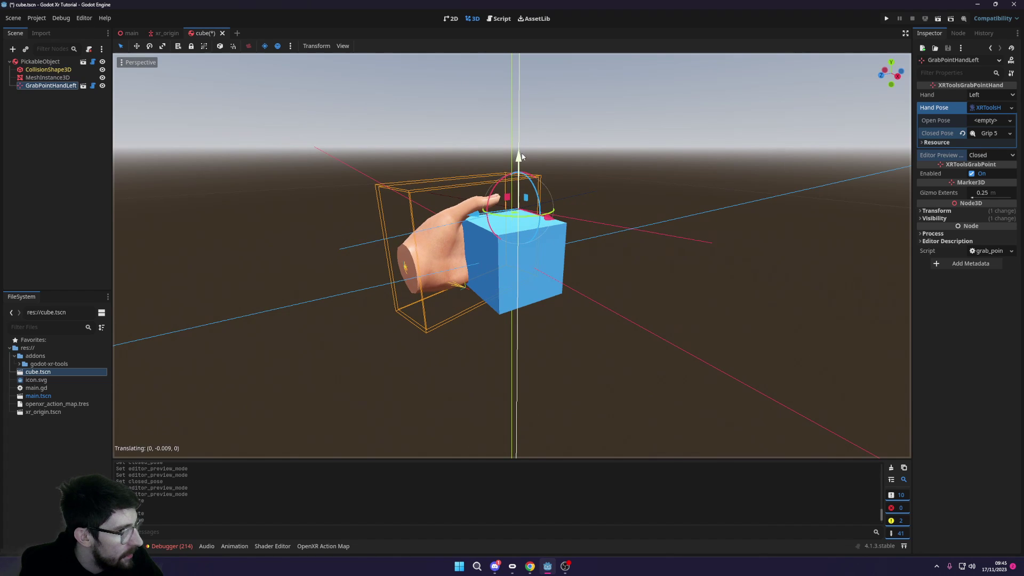
left_click(530, 185)
middle_click_drag(465, 215, 814, 320)
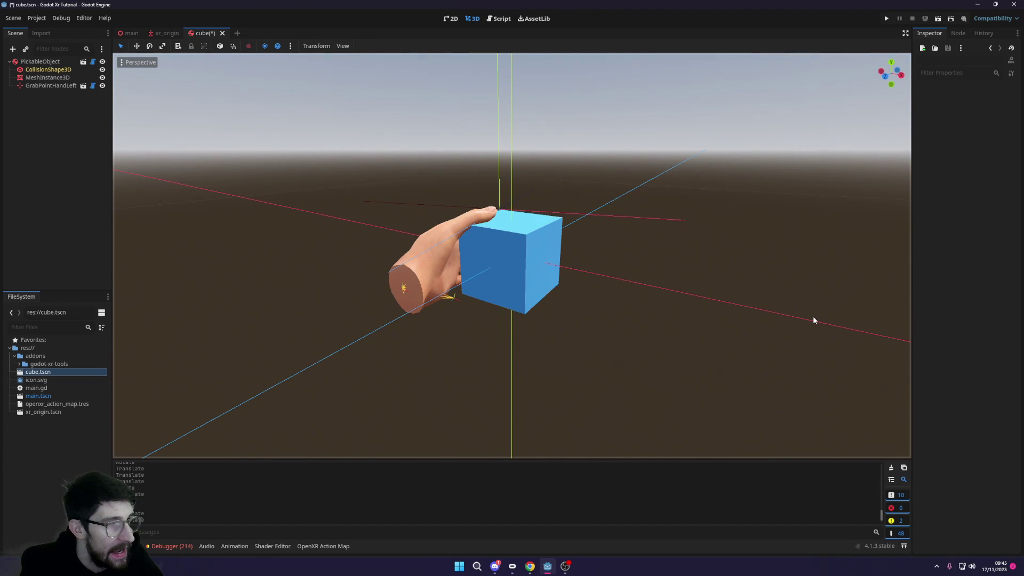
middle_click_drag(780, 185, 588, 210)
Step: Instantiate the right hand grab point scene under PickableObject, hide the left grab point and make the right one visible
left_click(34, 63)
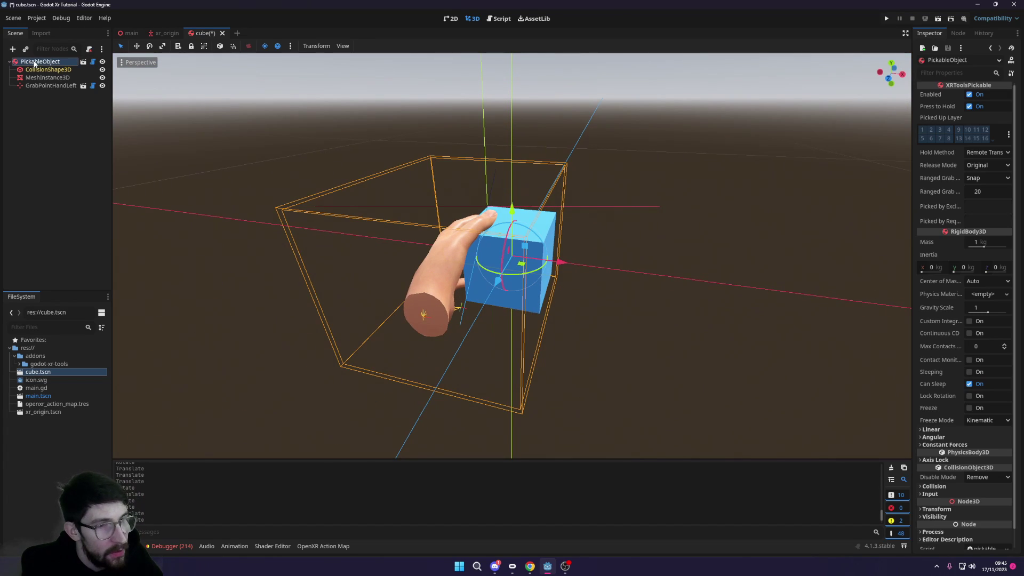
key("ctrl+shift+a")
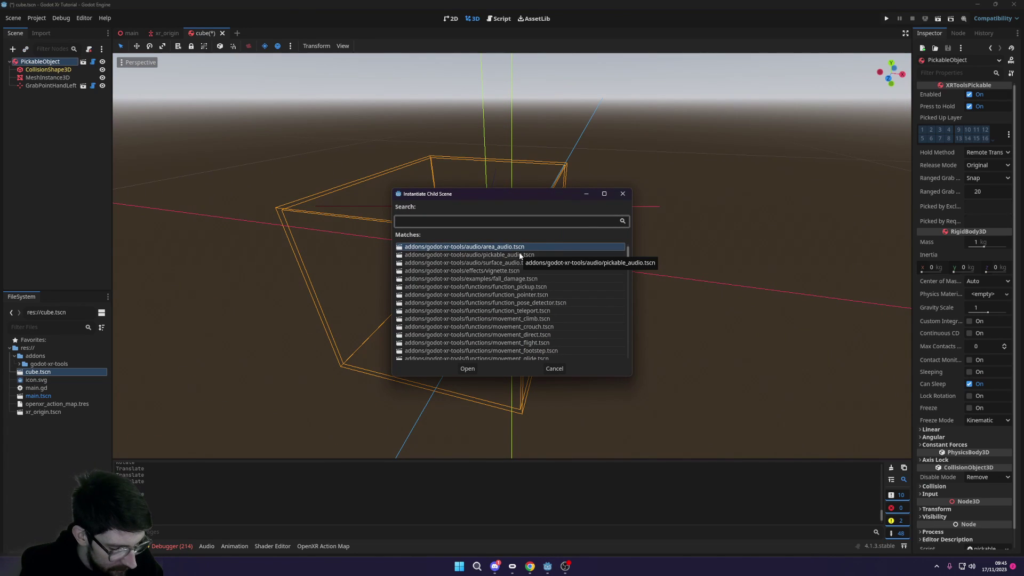
type("grab")
double_click(558, 262)
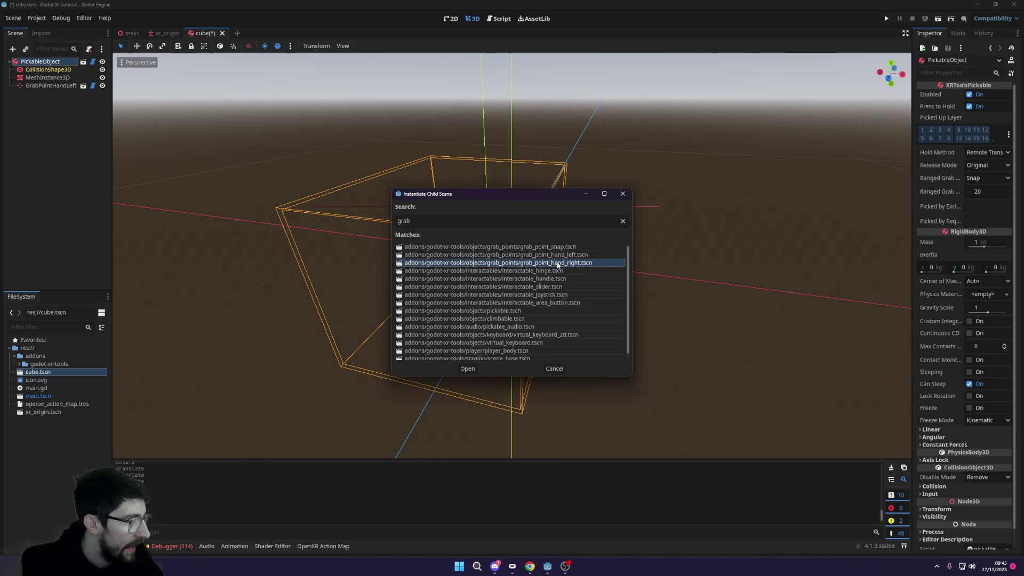
left_click(103, 86)
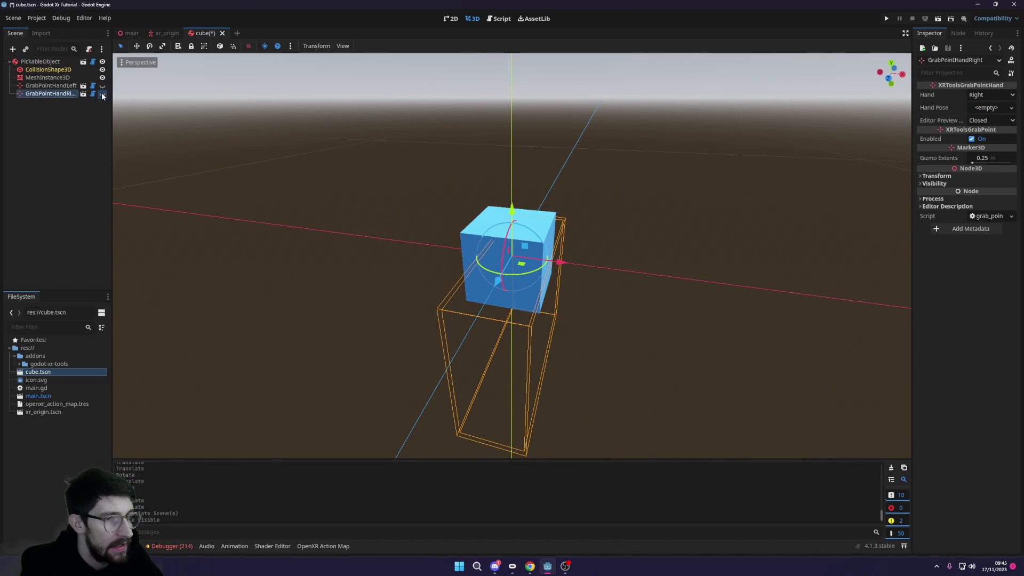
left_click(103, 94)
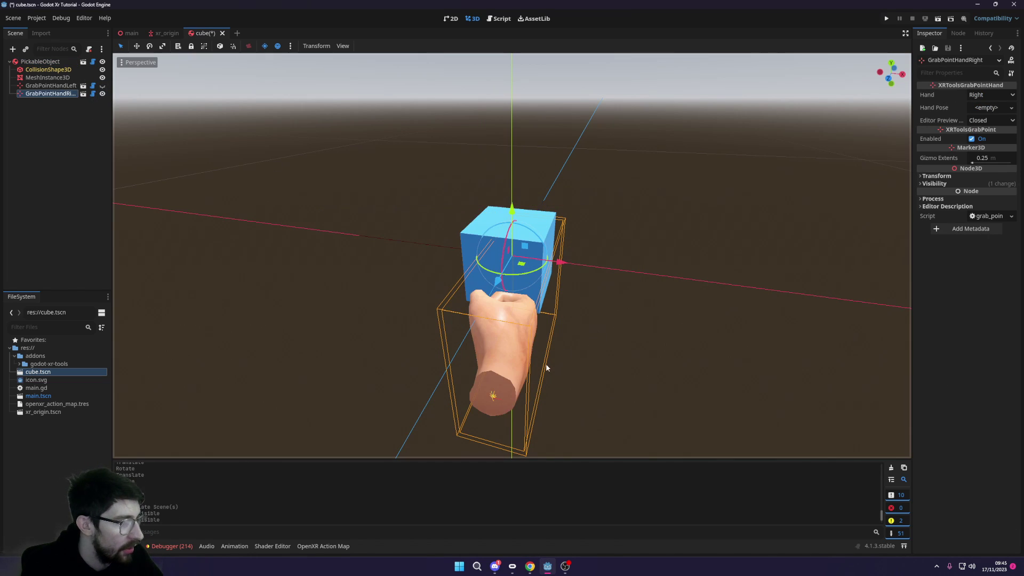
Step: Give the right grab point a new XRToolsHandPoseSettings as its hand pose and expand its properties
left_click(983, 110)
left_click(985, 119)
left_click(992, 107)
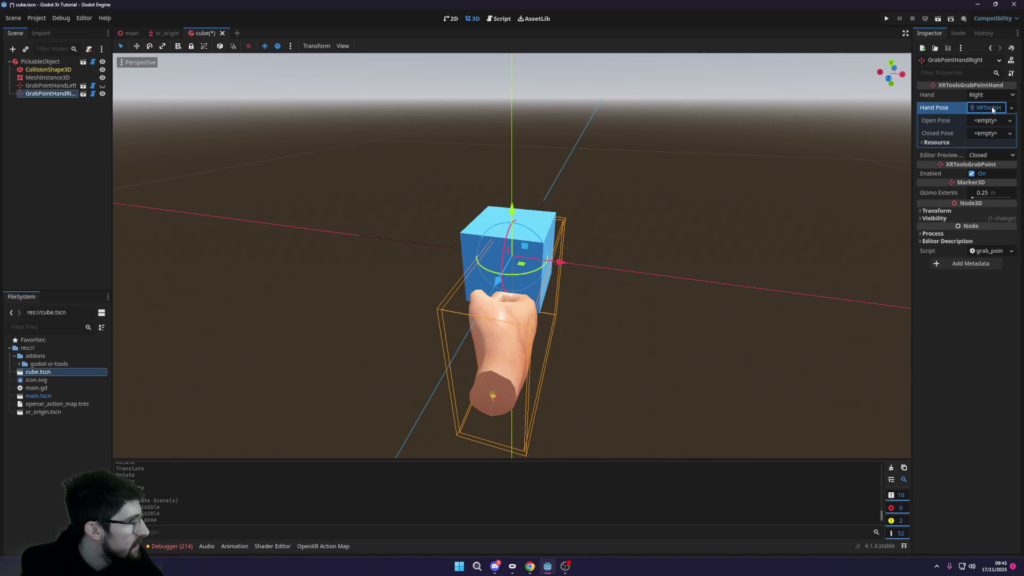
Step: Load Grip 5.res from addons/godot-xr-tools/hands/animations/right as the right grab point's closed pose
left_click(989, 133)
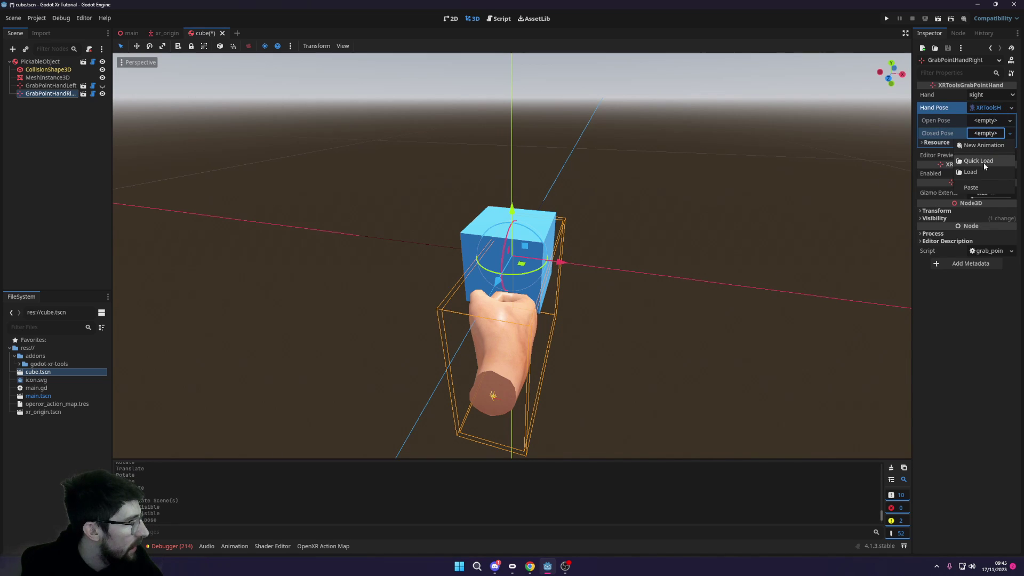
left_click(983, 162)
double_click(397, 209)
double_click(395, 206)
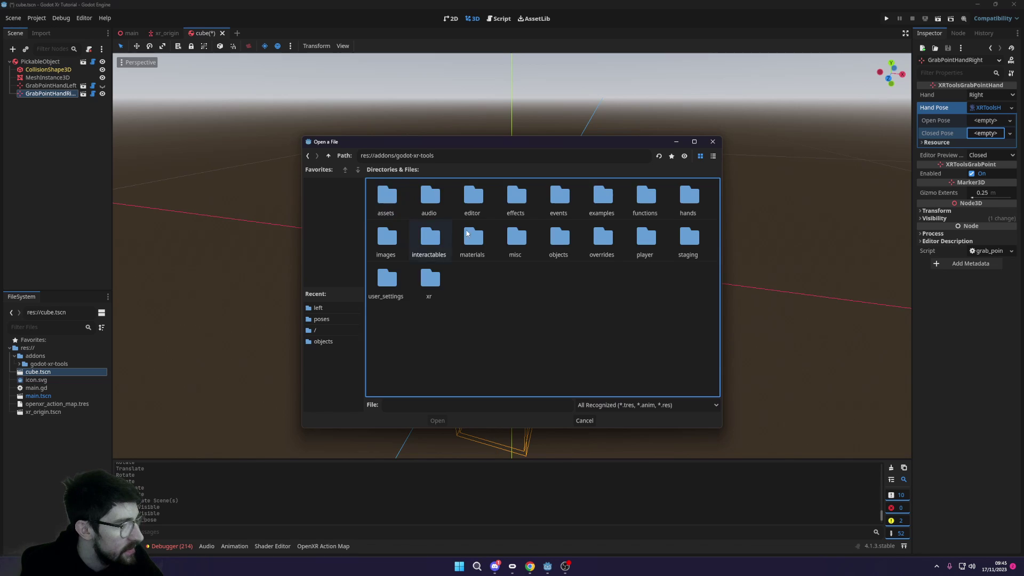
double_click(678, 197)
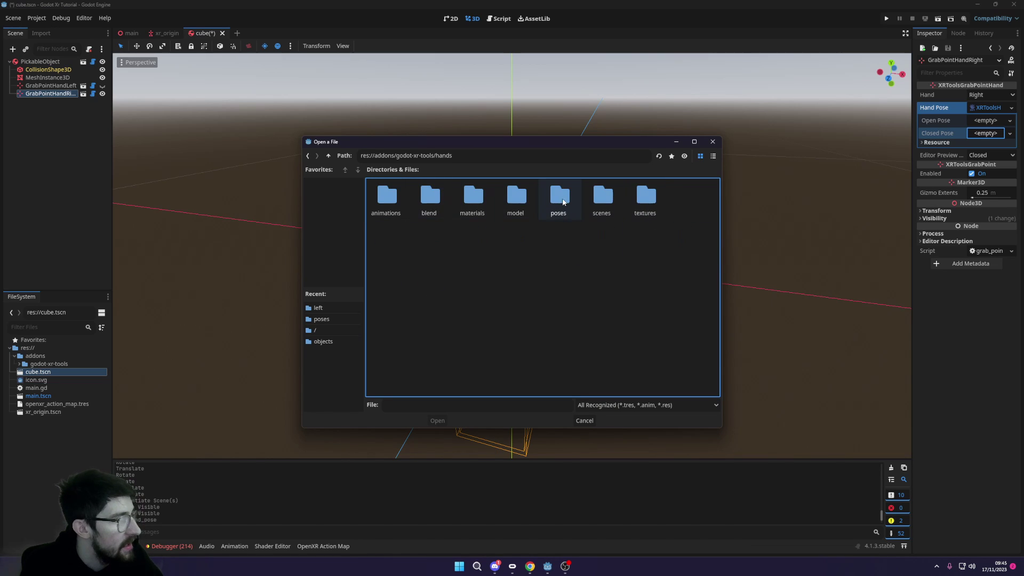
double_click(525, 200)
left_click(328, 155)
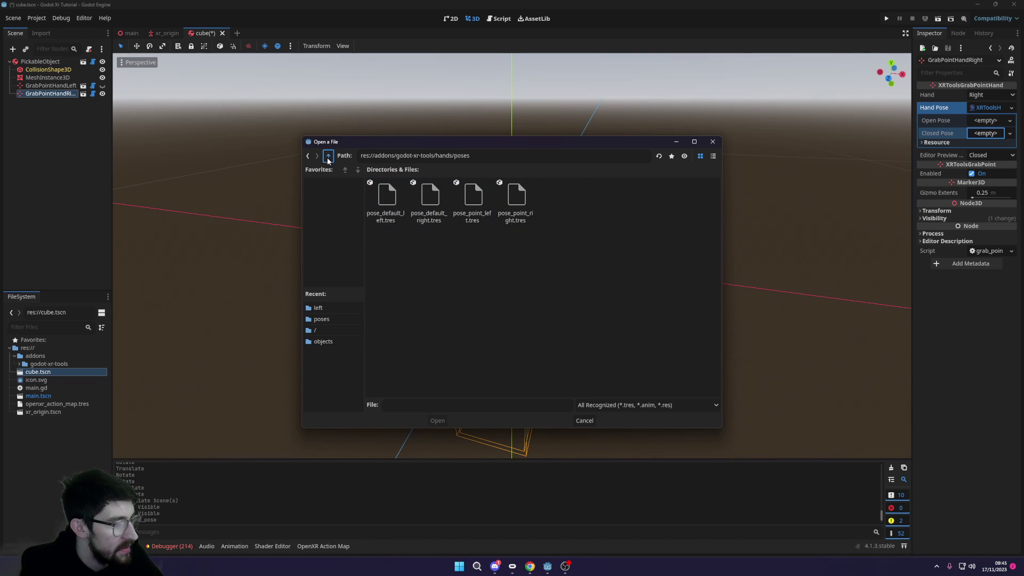
double_click(388, 198)
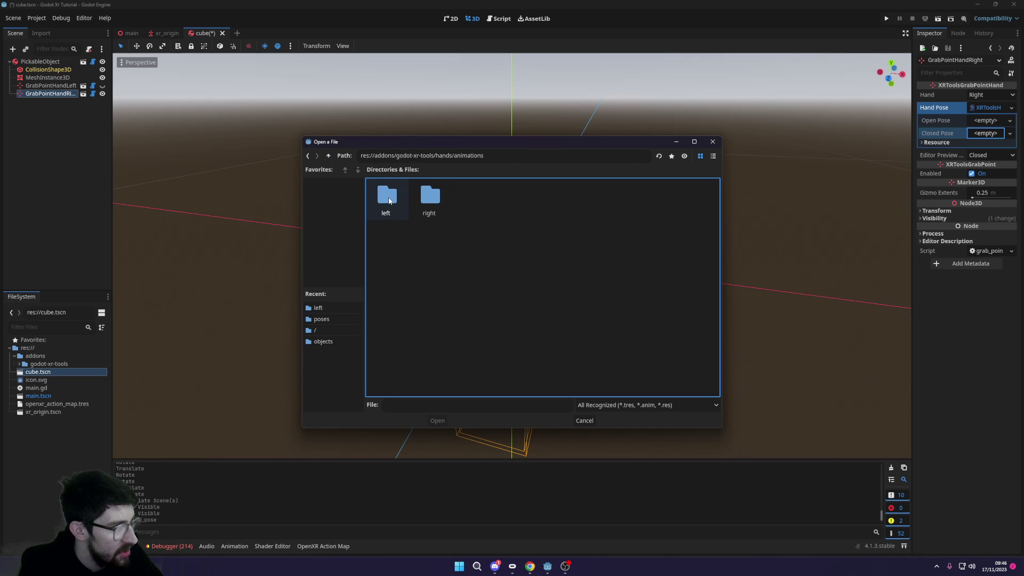
double_click(431, 200)
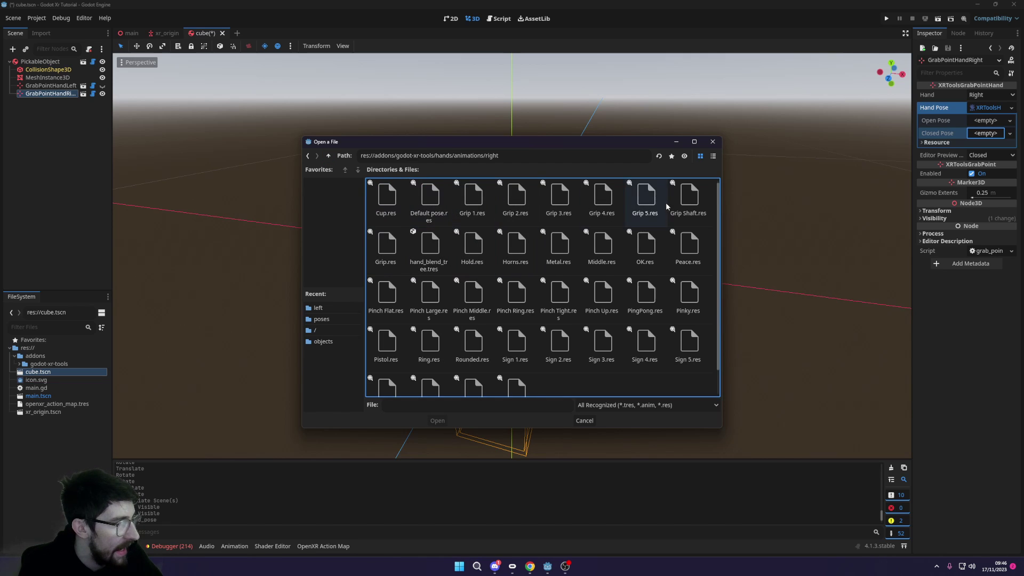
double_click(645, 196)
Step: Refresh the right hand preview by switching its editor preview mode to Open and back to Closed
middle_click_drag(676, 283, 609, 294)
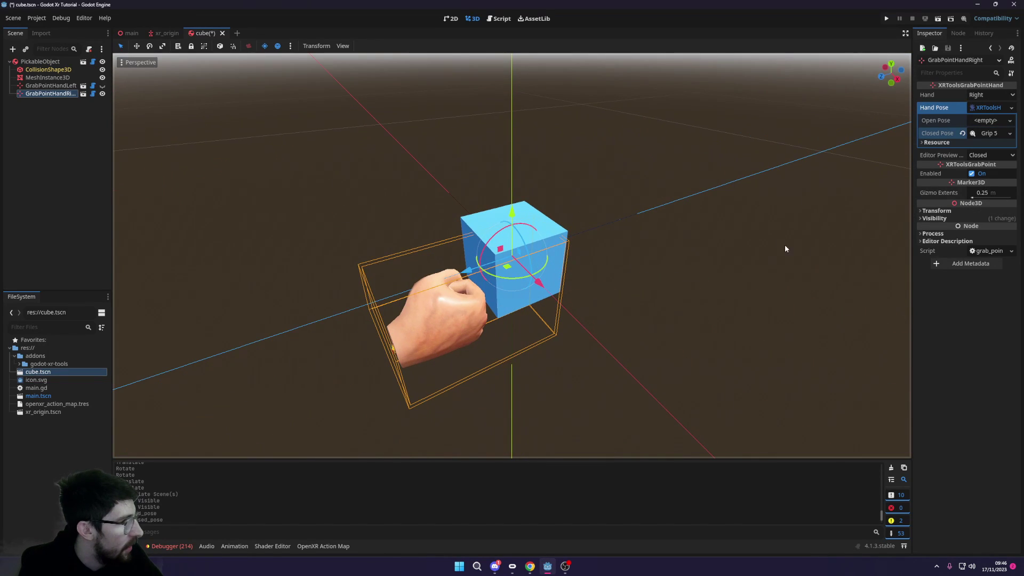
left_click(986, 155)
left_click(987, 166)
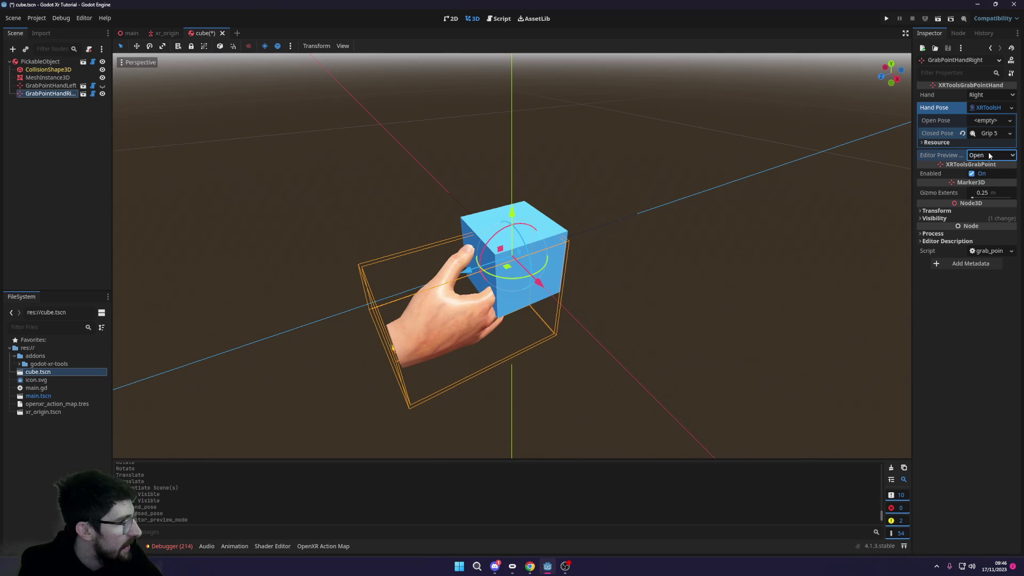
left_click(986, 169)
Step: Move and rotate the right grab point so its preview hand grips the side of the cube opposite the left hand
middle_click_drag(496, 278, 530, 275)
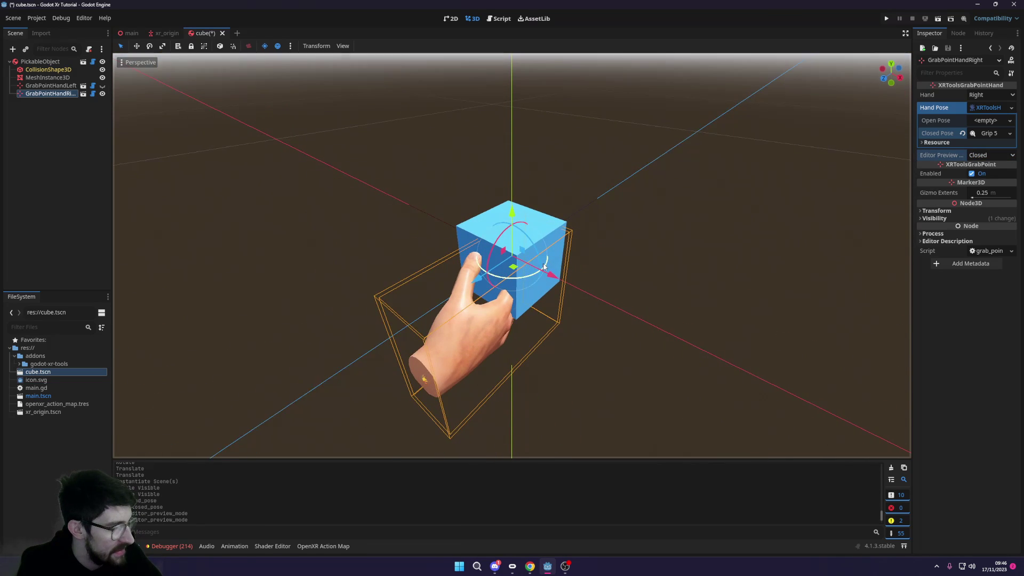
left_click_drag(557, 276, 559, 277)
middle_click_drag(564, 281, 364, 89)
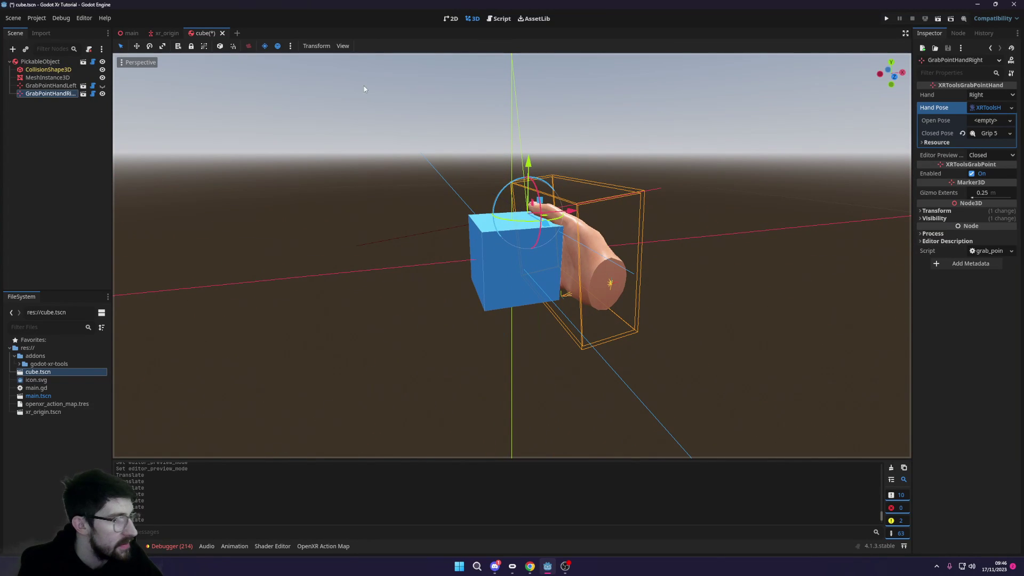
Step: Hide the right hand grab point and save the cube scene
left_click(102, 94)
middle_click_drag(643, 226, 496, 213)
left_click(745, 229)
key("ctrl+s")
Step: Open the main scene, run the project to test grabbing the cube in XR, and stop it
left_click(134, 33)
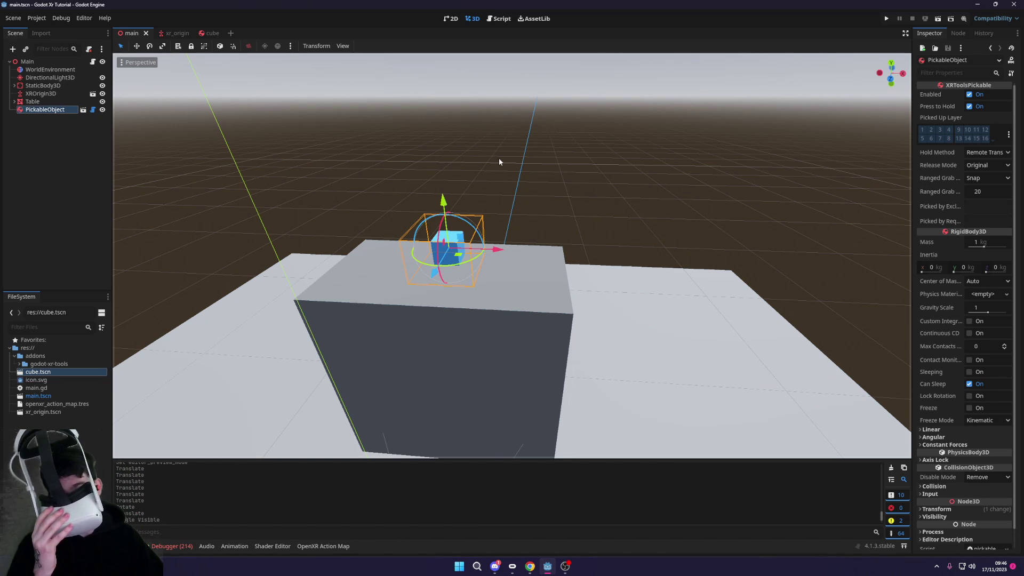
key("F5")
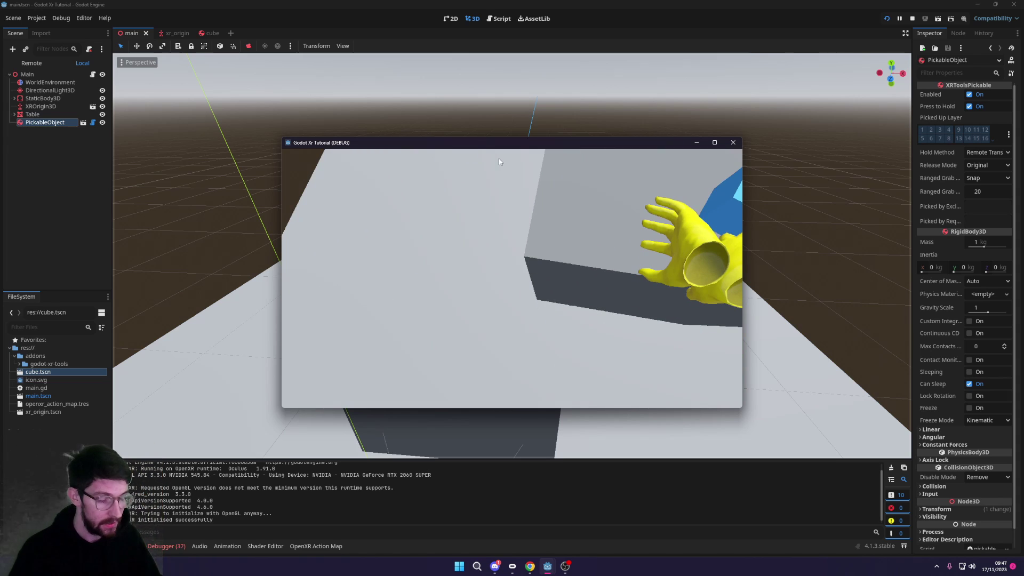
key("F8")
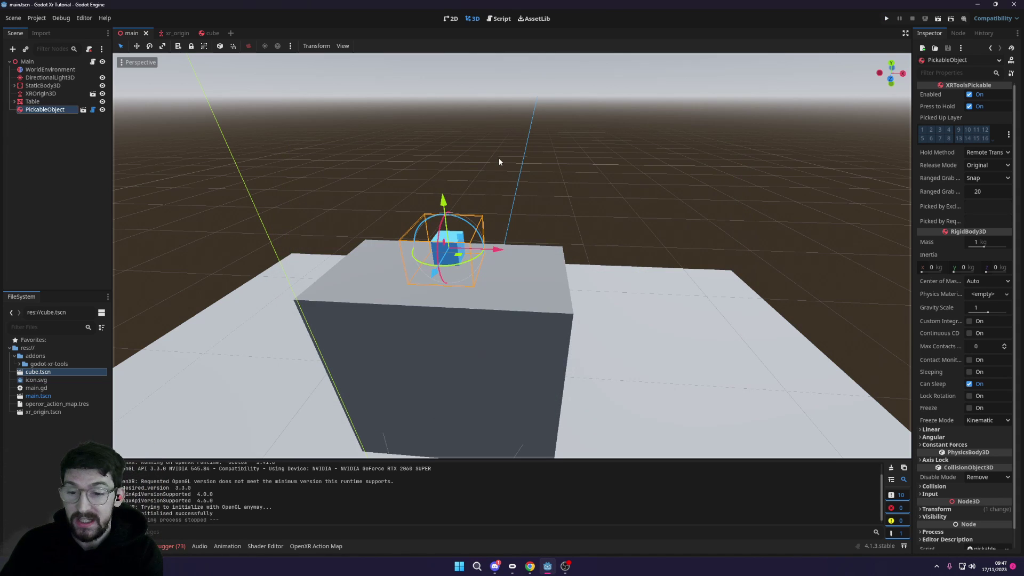